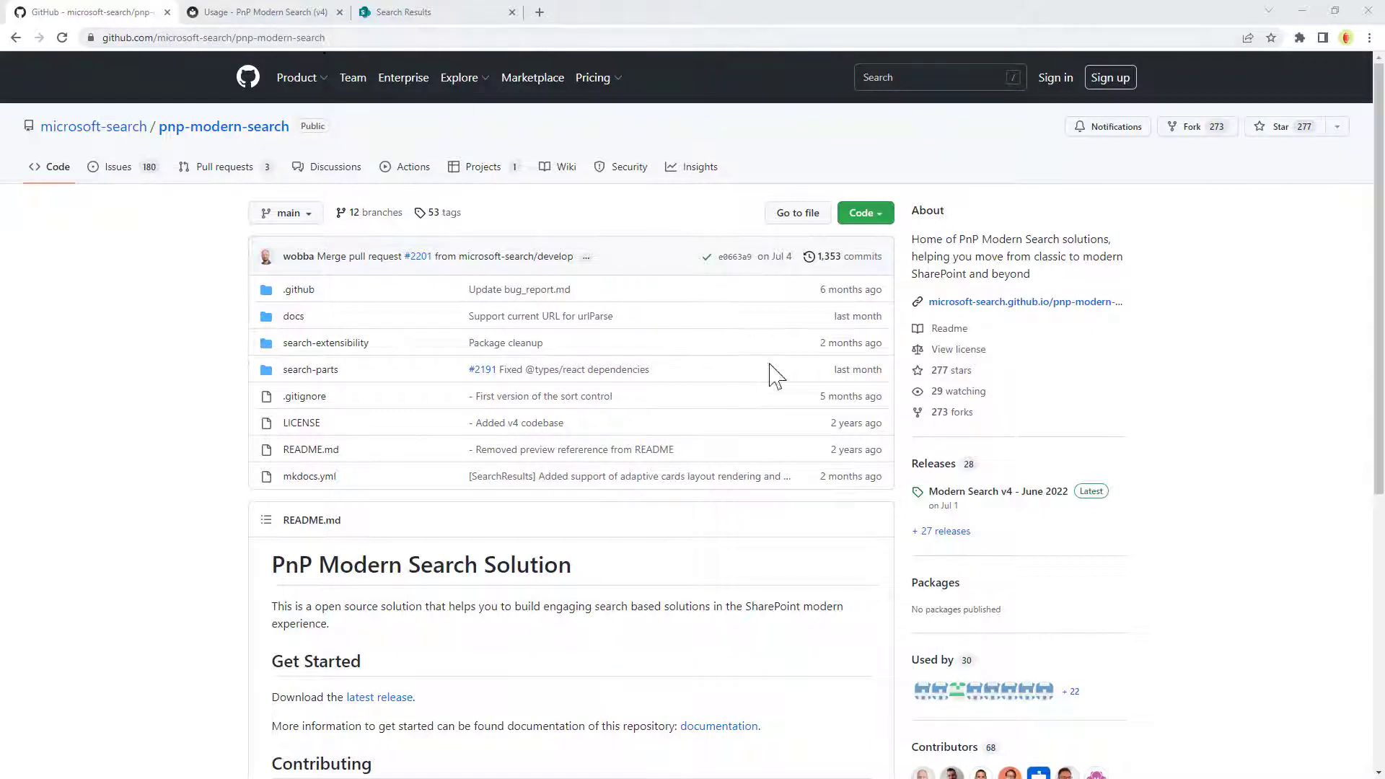
View the Modern Search v4 - June 2022 release and its pnp-modern-search-parts-v4.sppkg (2.89 MB) asset
left_click(930, 469)
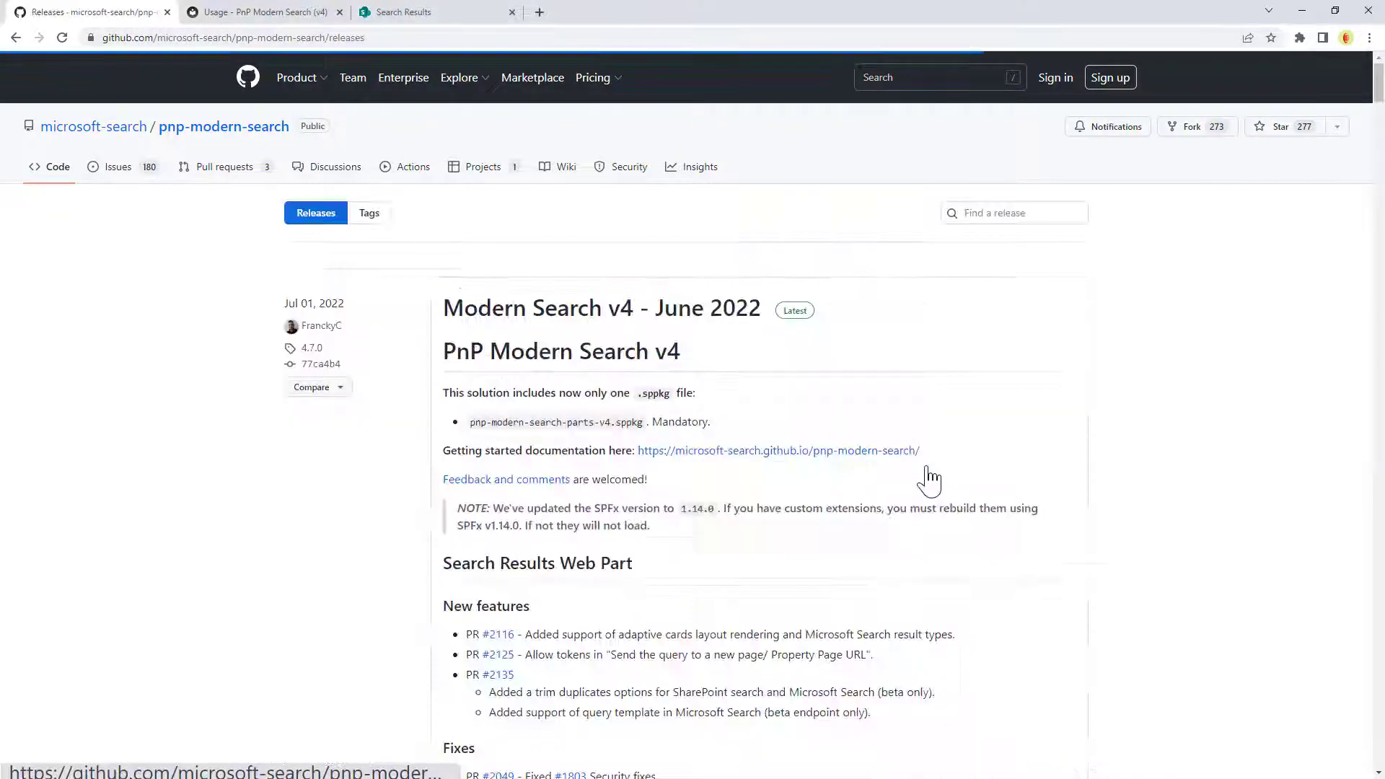
scroll(547, 560, "down", 10)
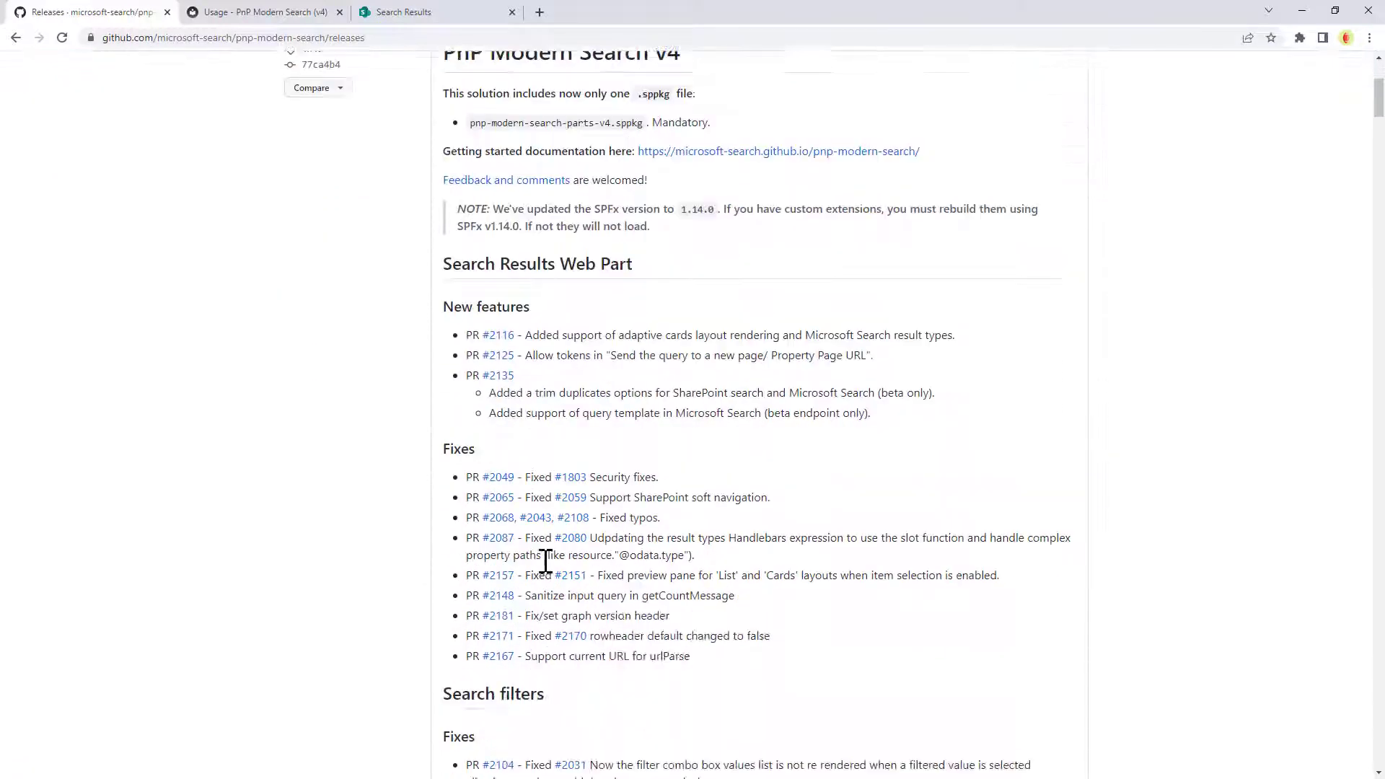
scroll(546, 561, "down", 6)
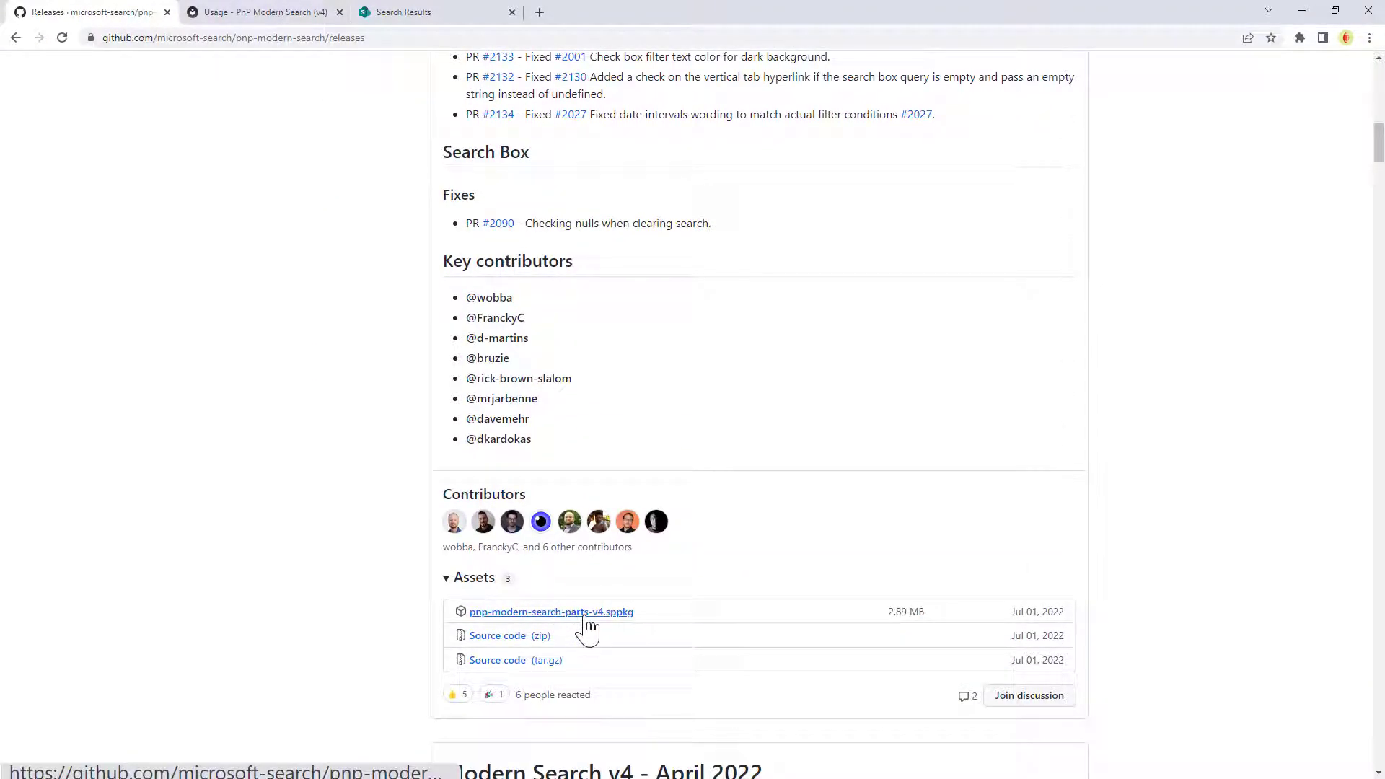
scroll(588, 627, "up", 17)
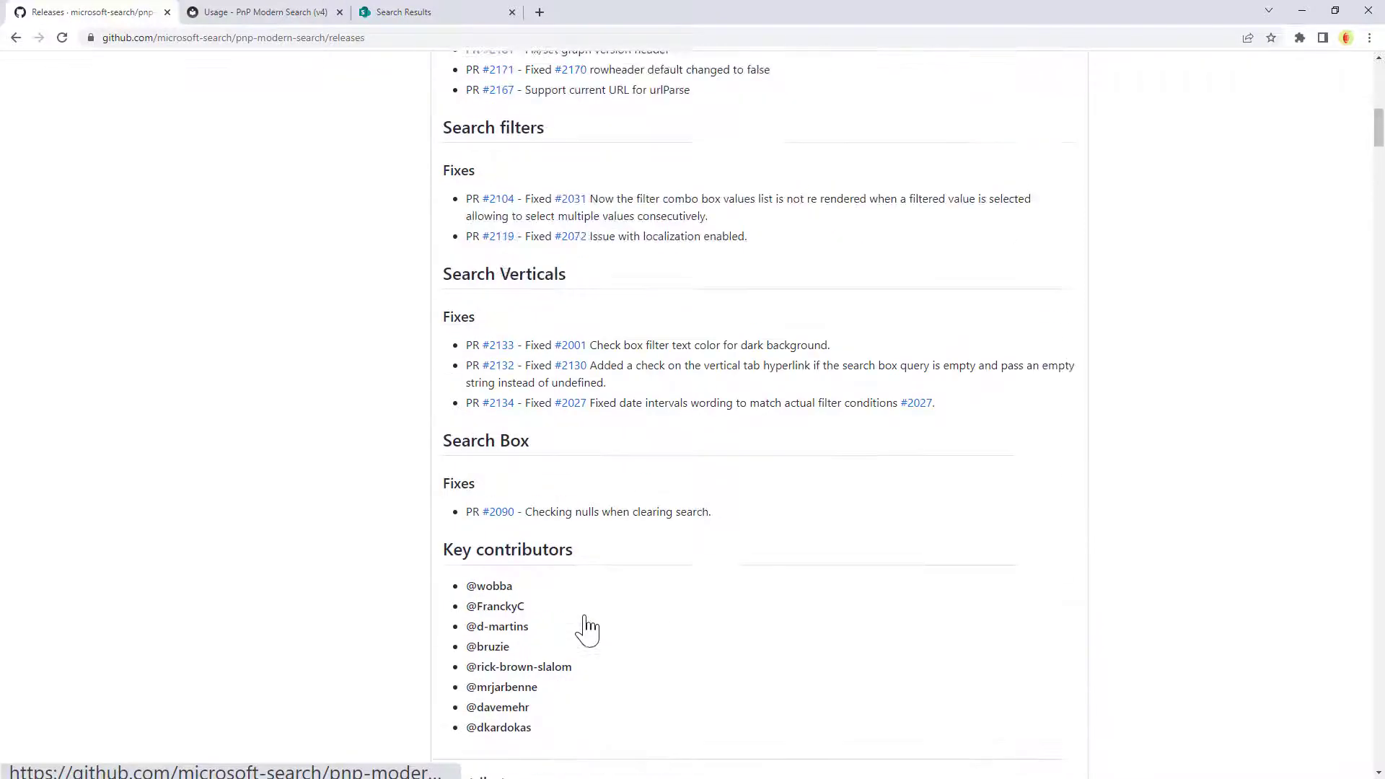
Read the Search Results Web Part usage steps, then go back to the 37 'governo' results page
left_click(253, 15)
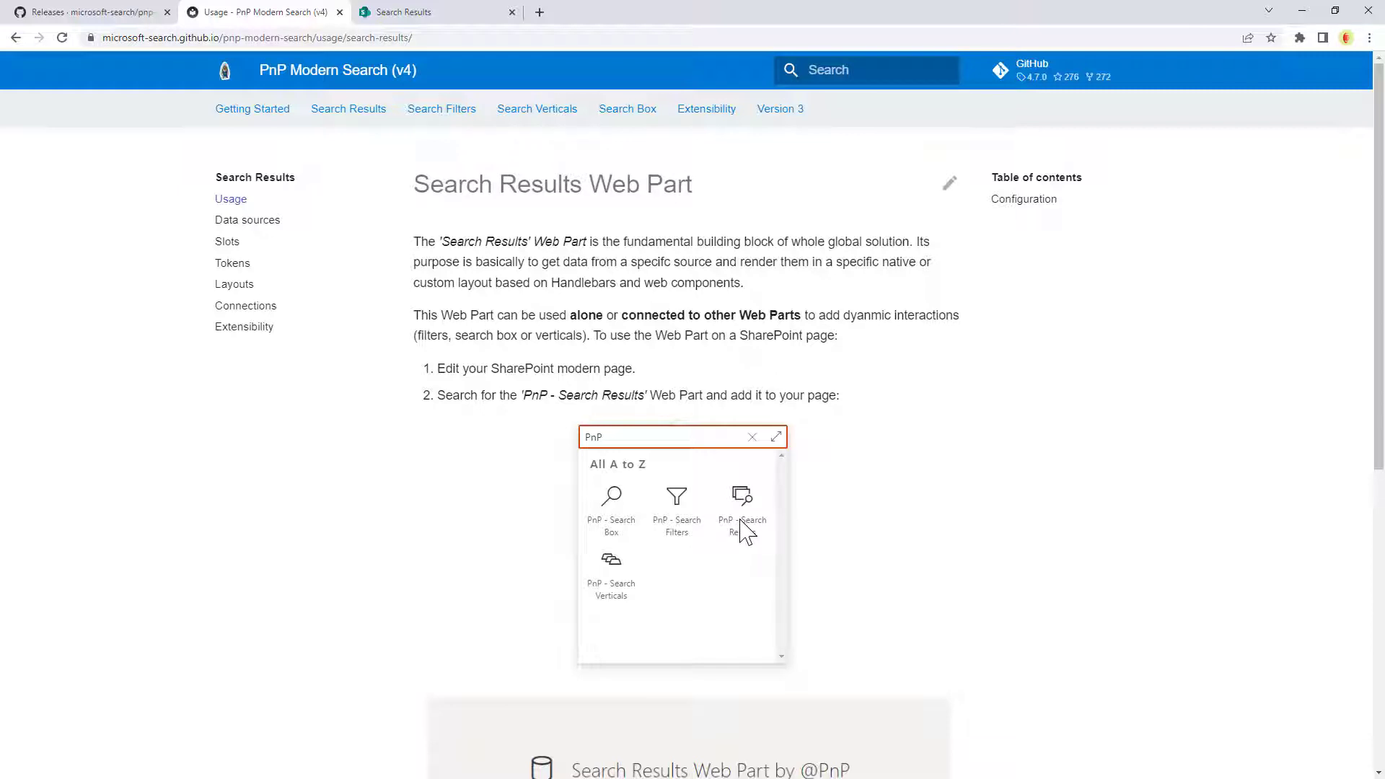
left_click(415, 16)
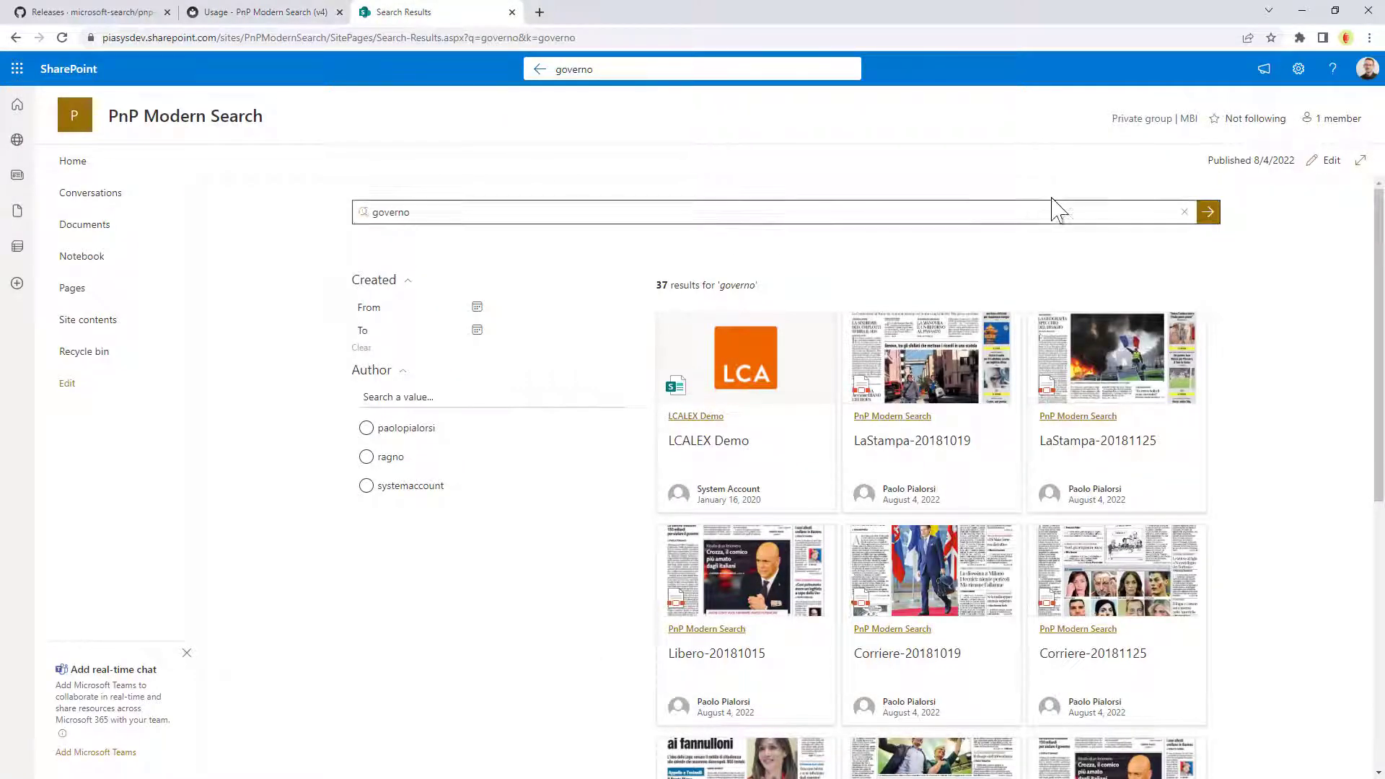
Put the search page in edit mode and open the Search Results web part's property pane
left_click(1326, 170)
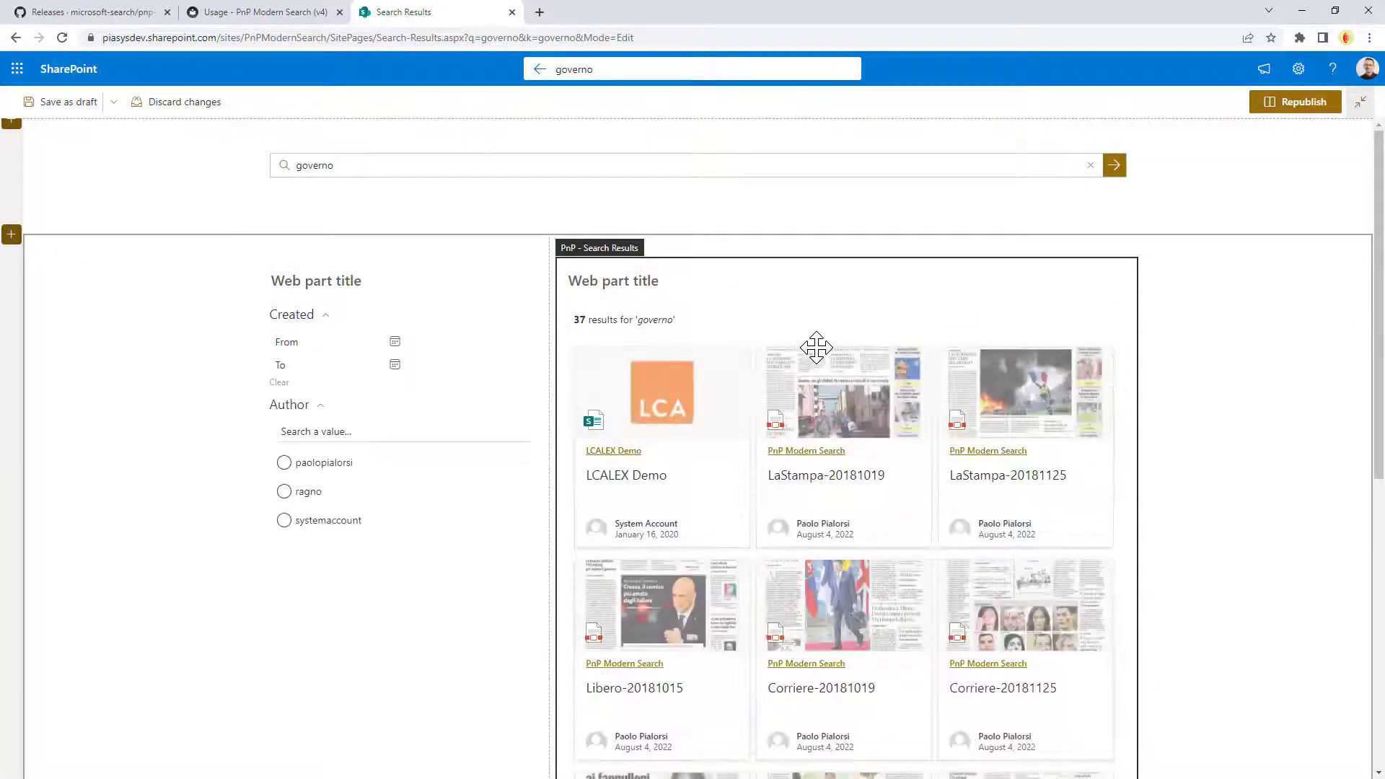
mouse_move(726, 324)
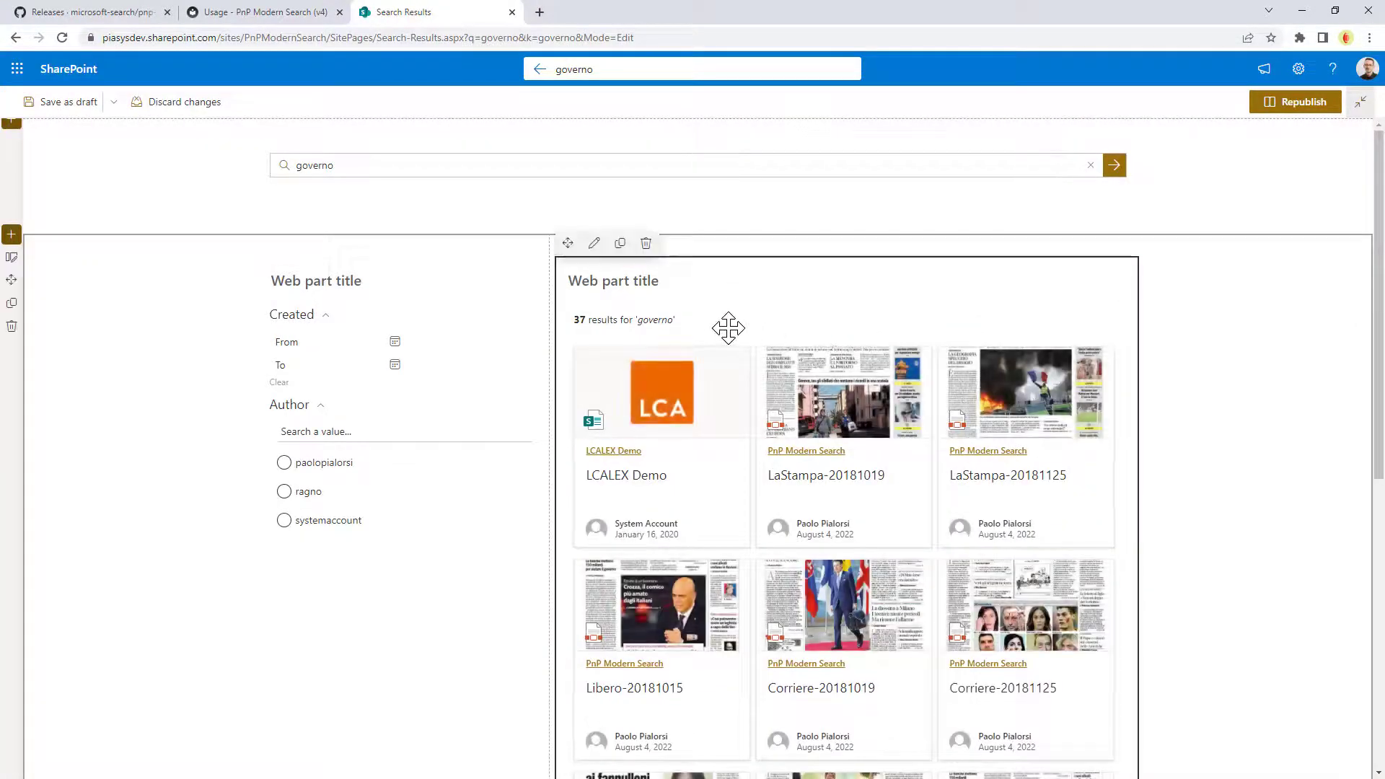
left_click(594, 243)
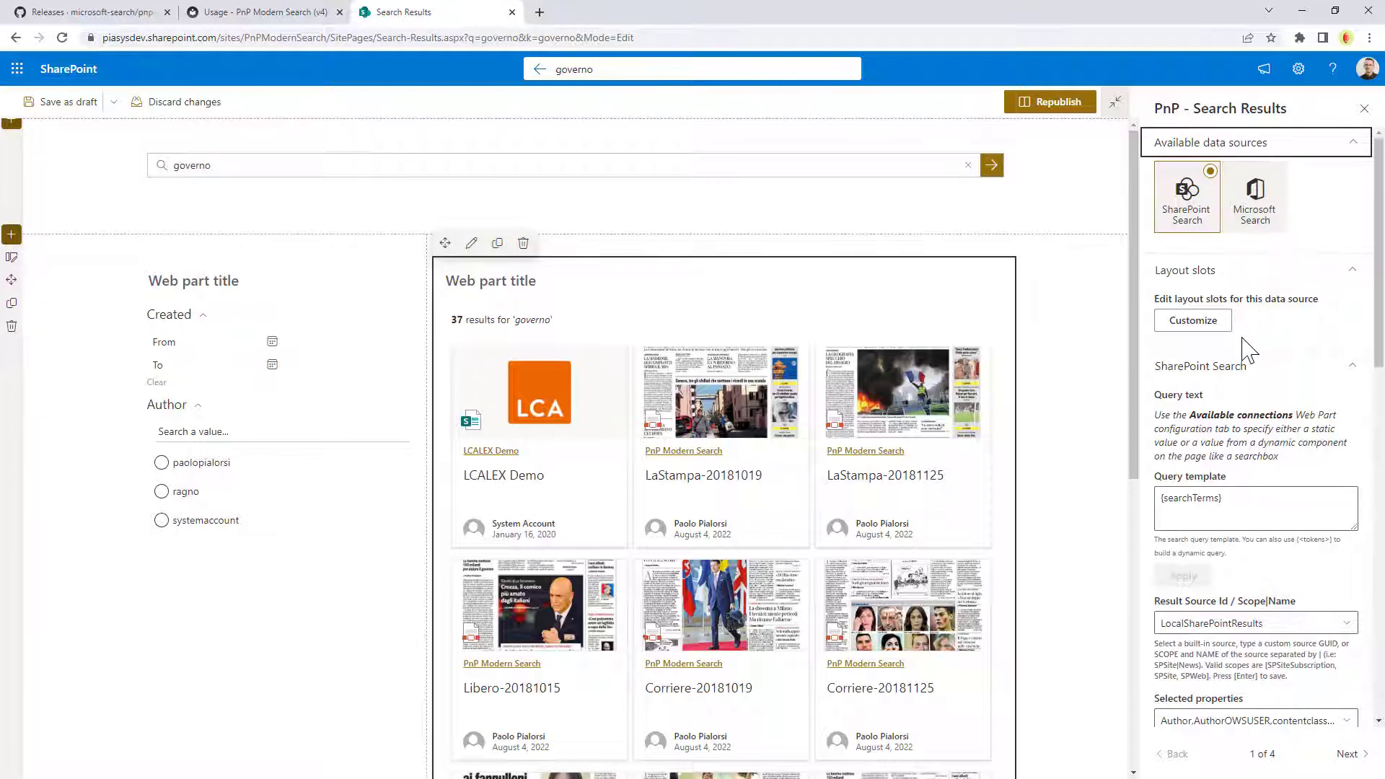
Review the SharePoint Search layout slot mappings such as Title and Path, then close them
left_click(1194, 323)
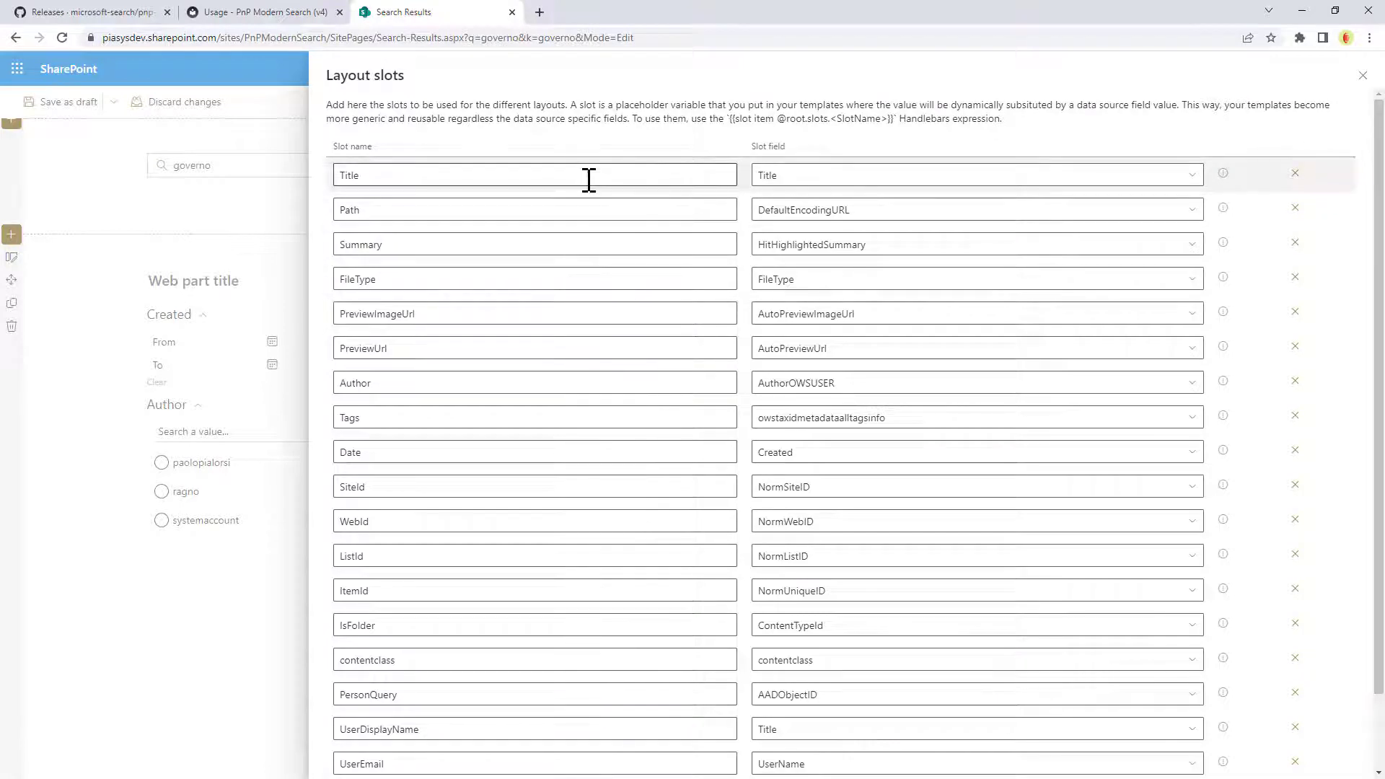
key("Escape")
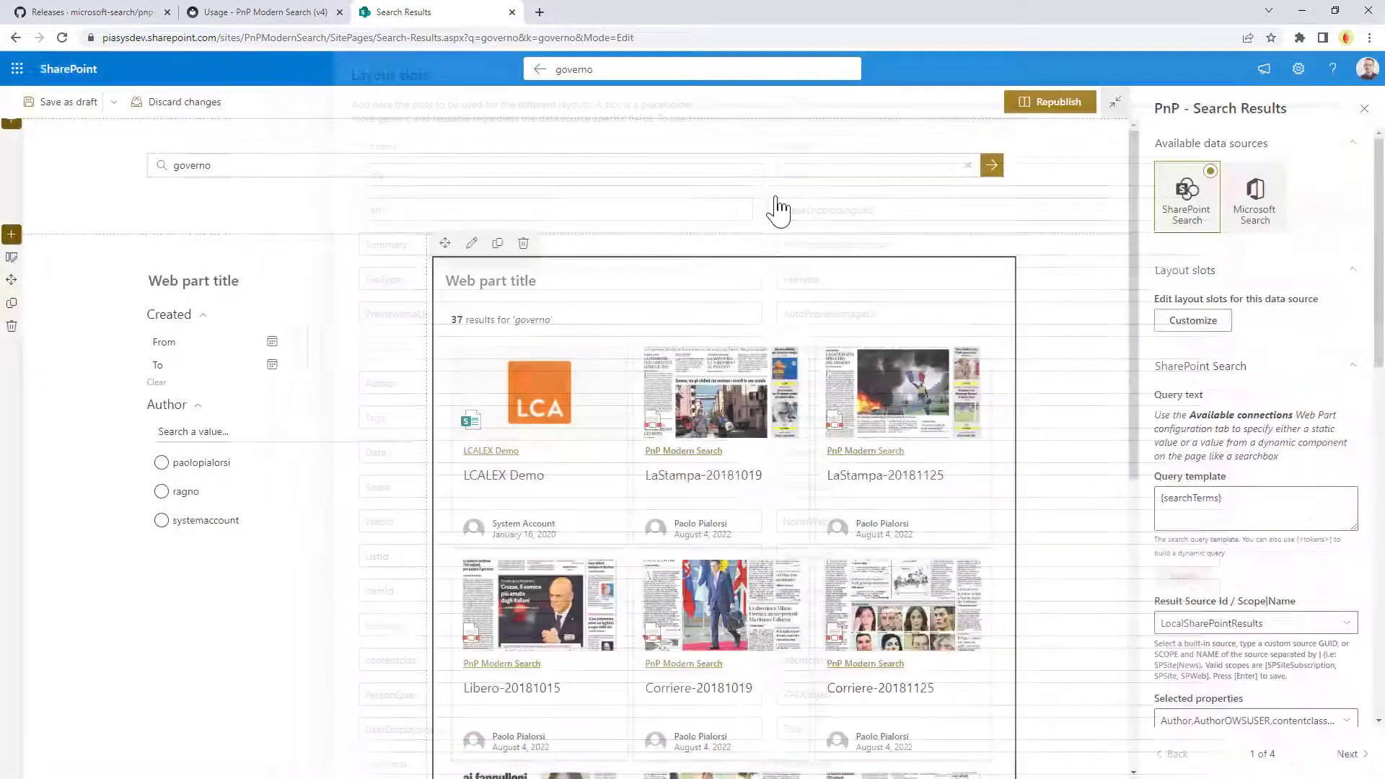
scroll(1270, 548, "down", 2)
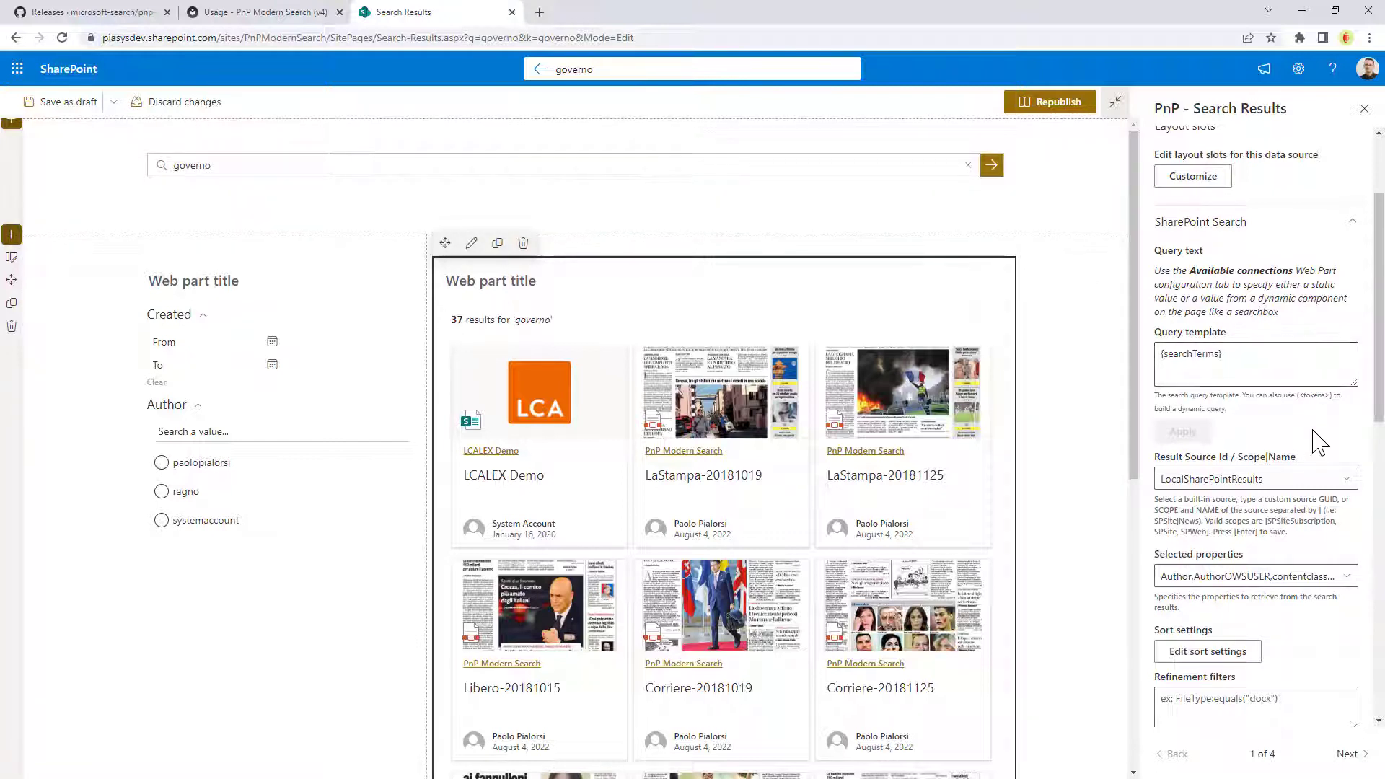
scroll(1321, 437, "down", 1)
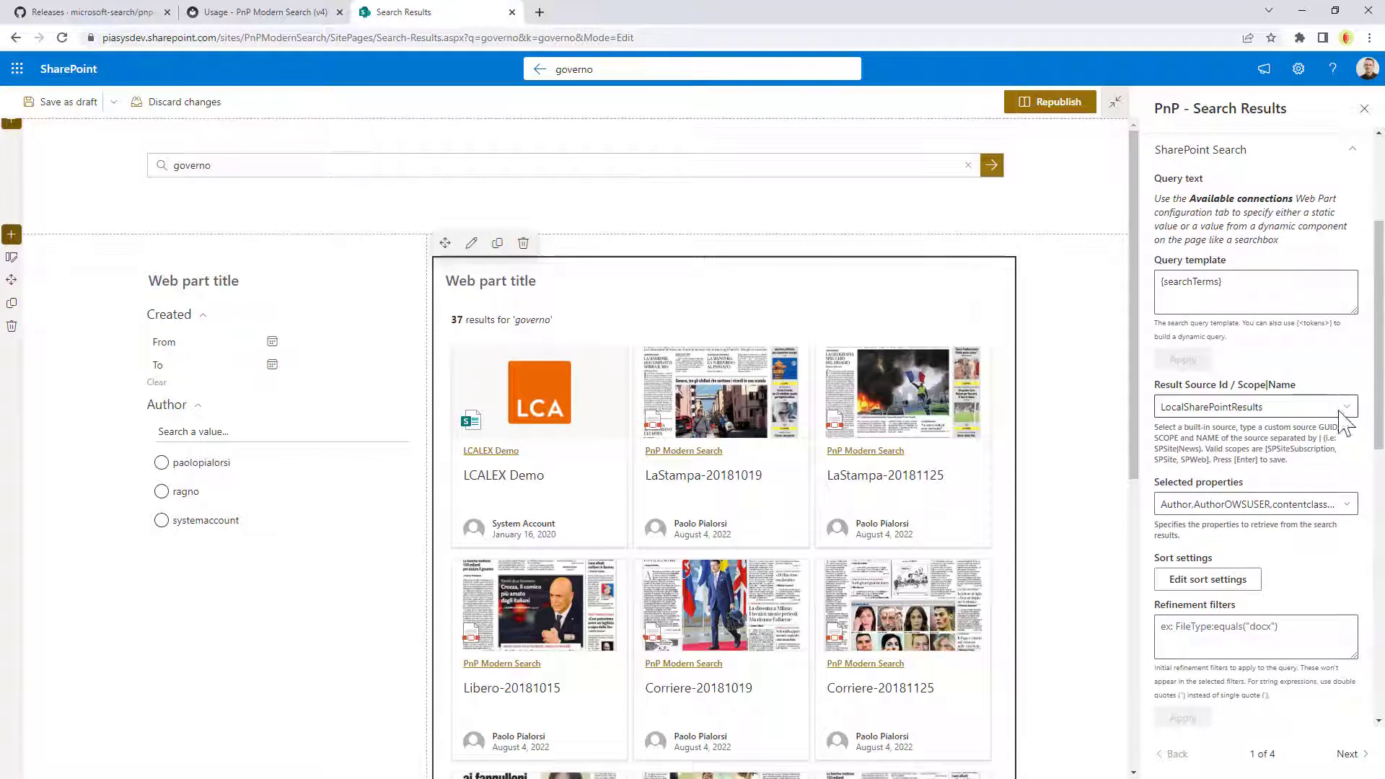
scroll(1317, 377, "up", 1)
scroll(1317, 377, "up", 2)
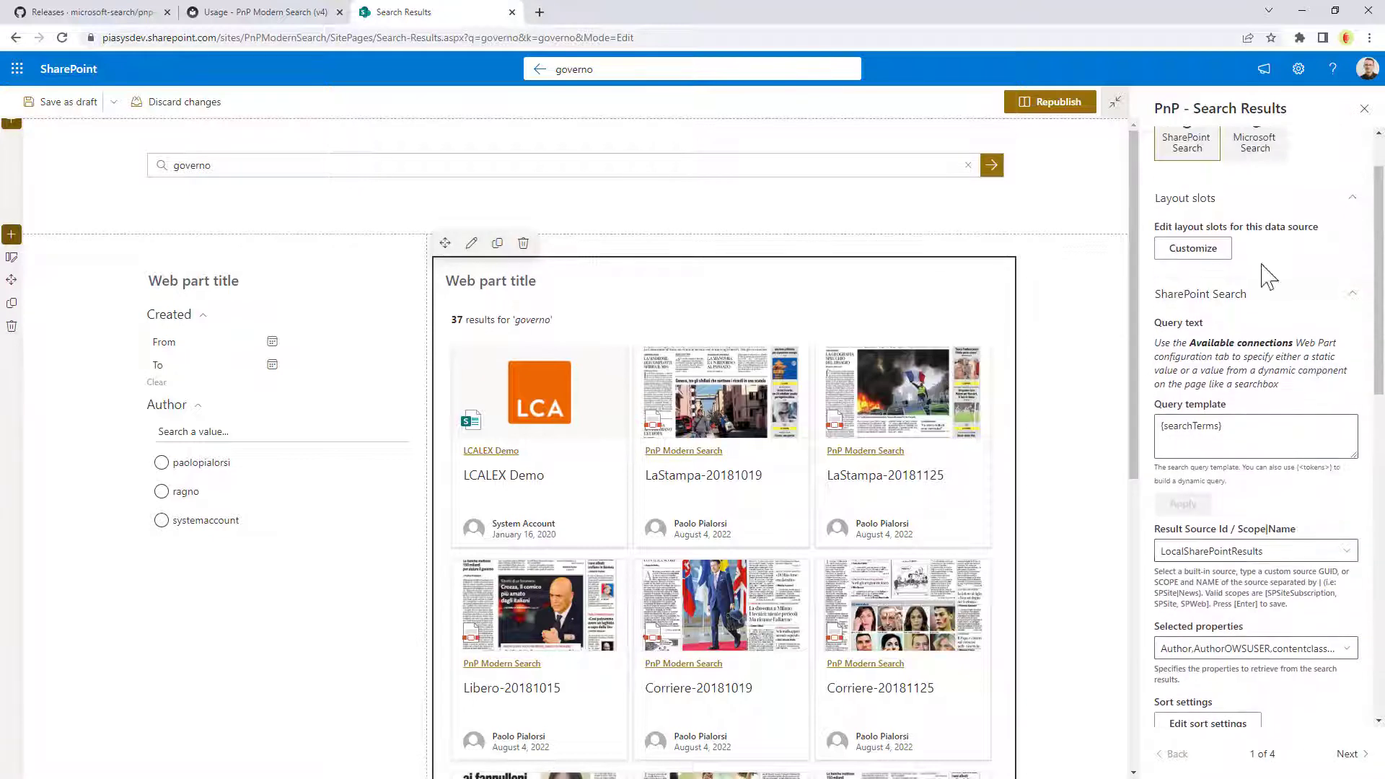
scroll(1333, 505, "down", 2)
left_click(1349, 408)
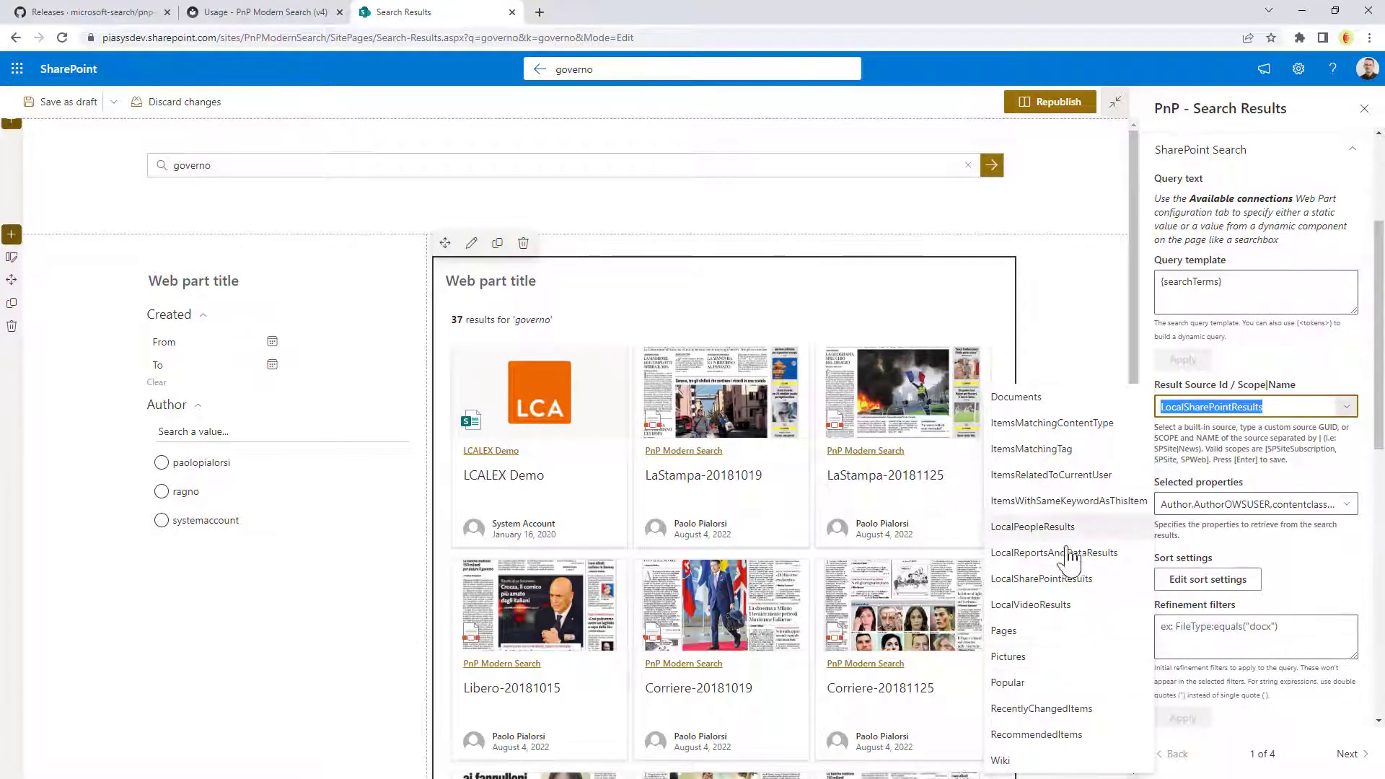
left_click(1201, 466)
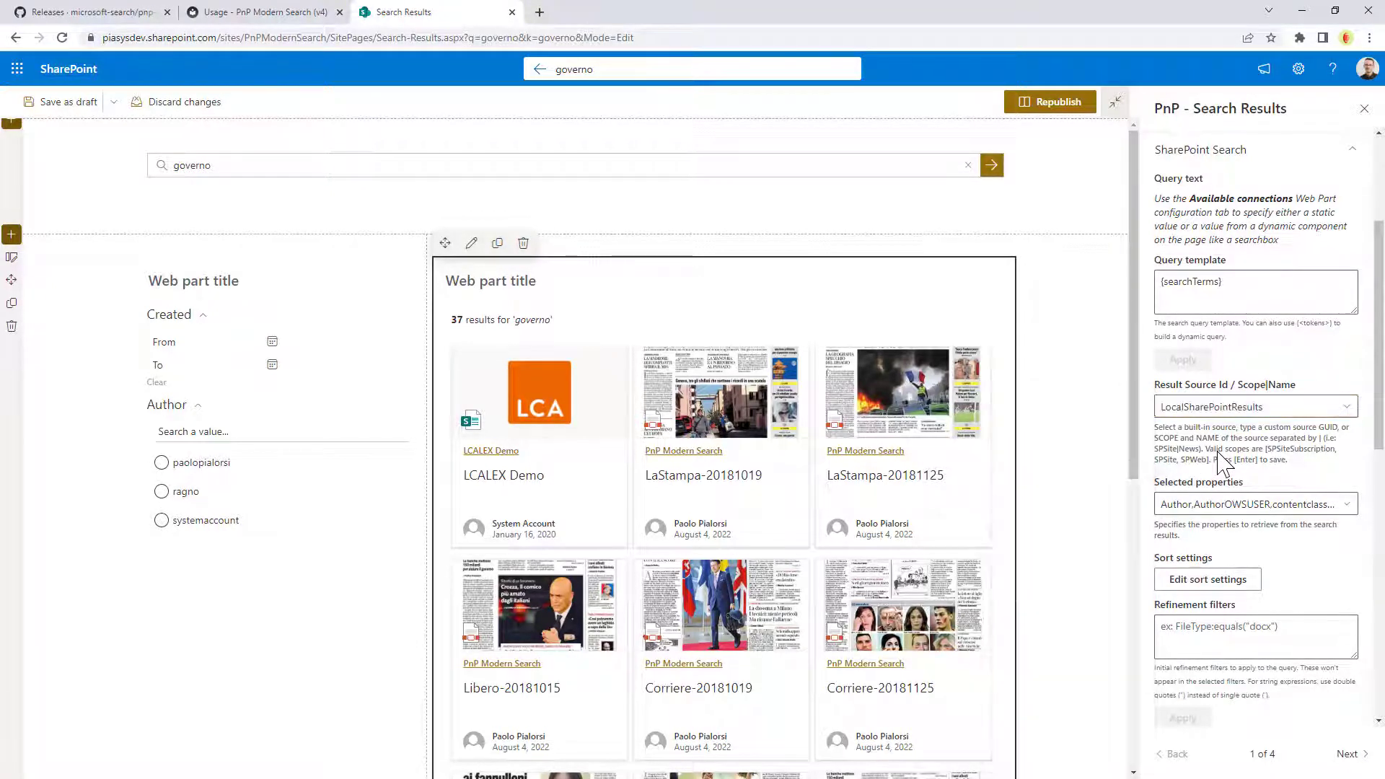
Tick ContentTypeId in the Selected properties list alongside Author, Created and the other properties
left_click(1347, 505)
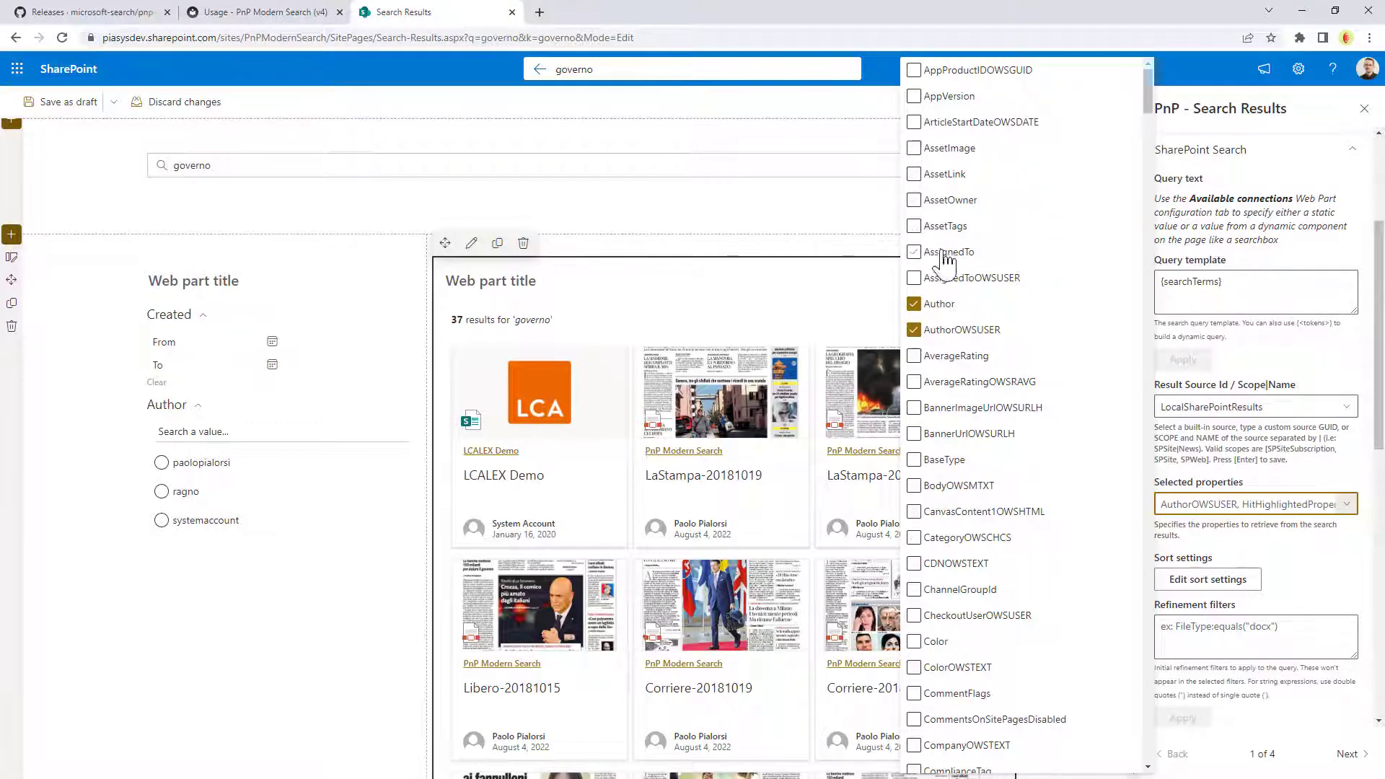
scroll(1038, 495, "down", 1)
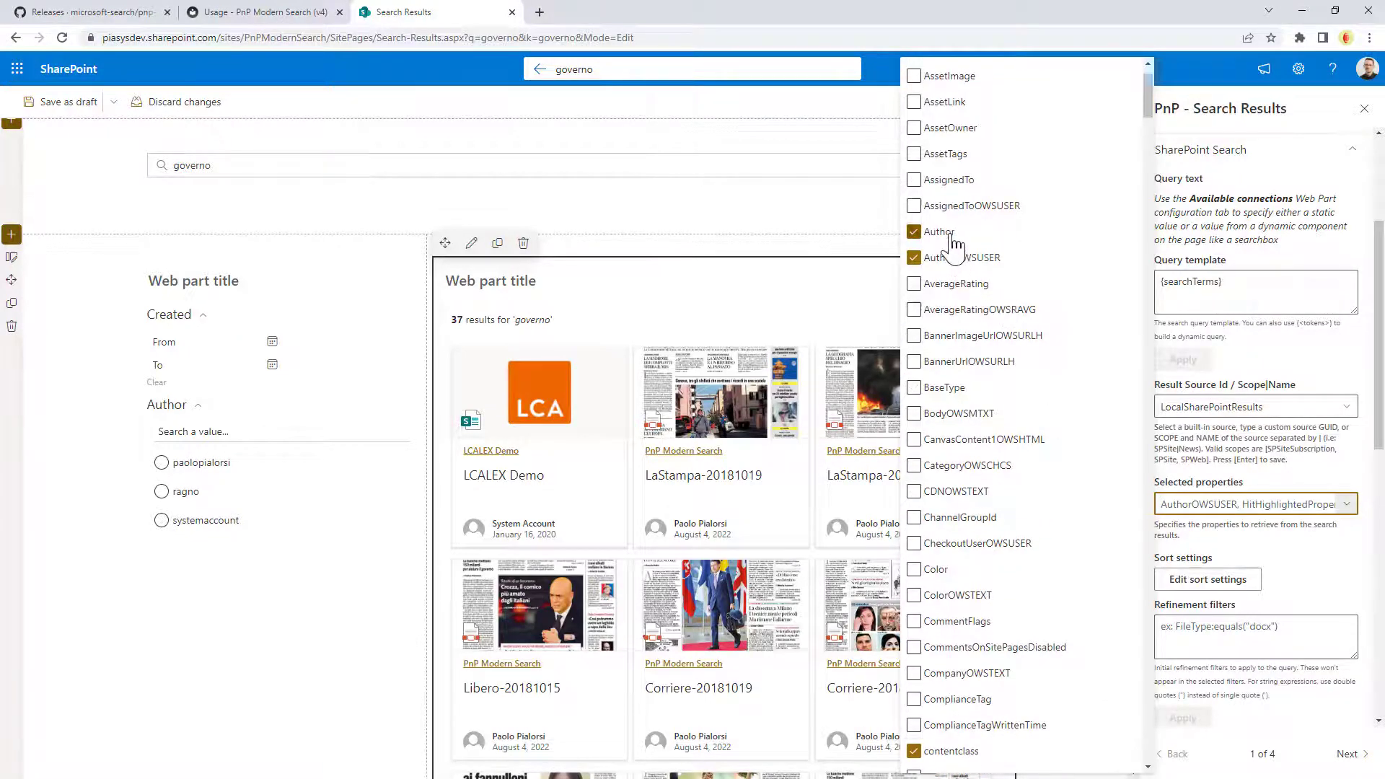
scroll(1046, 443, "down", 7)
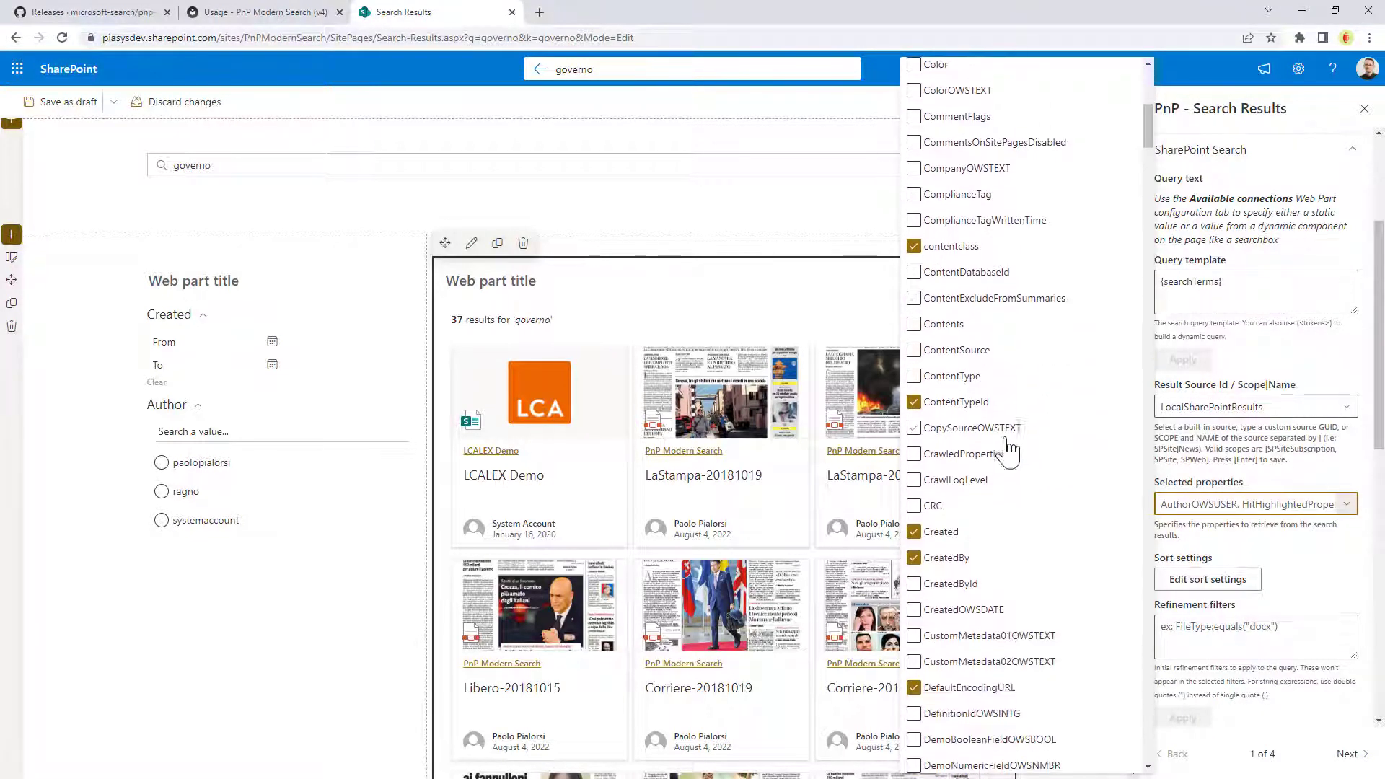
left_click(983, 409)
scroll(983, 429, "down", 1)
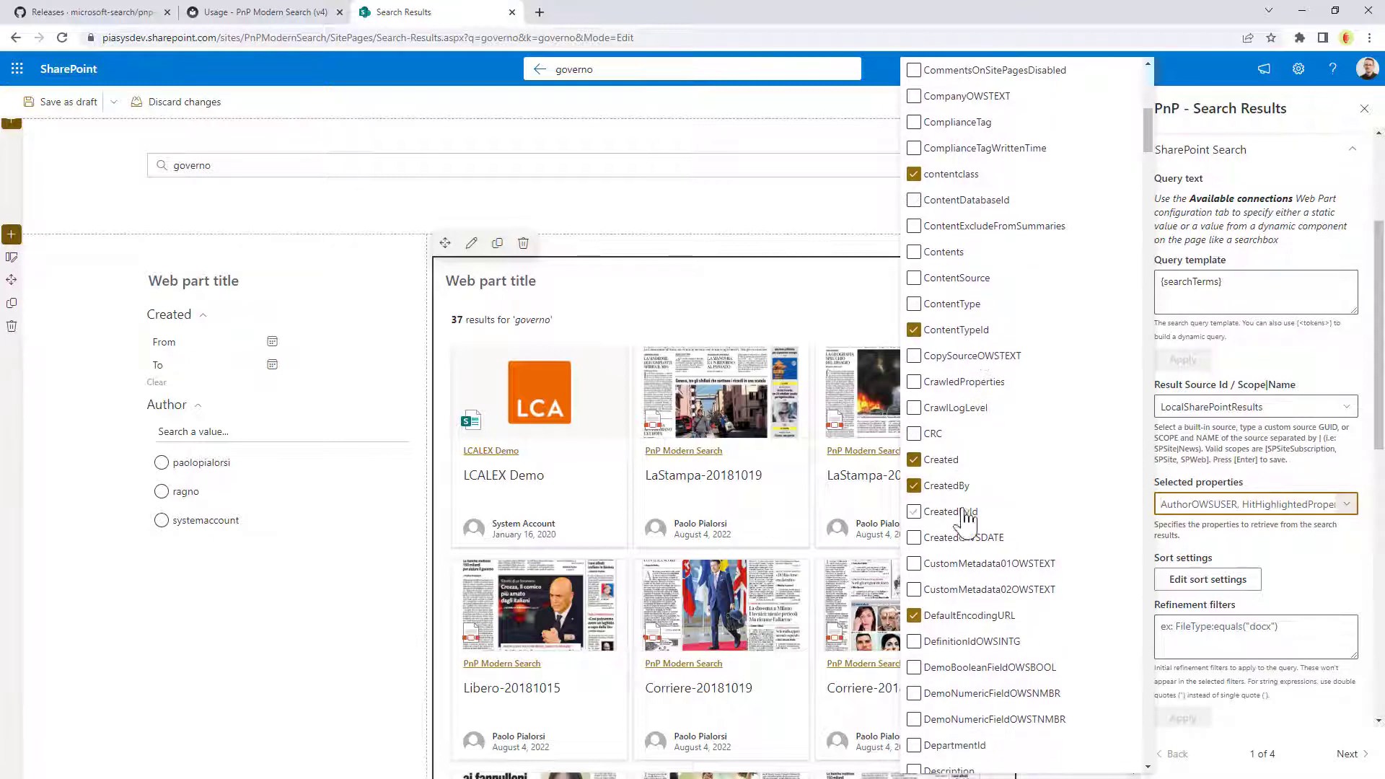
scroll(983, 517, "down", 7)
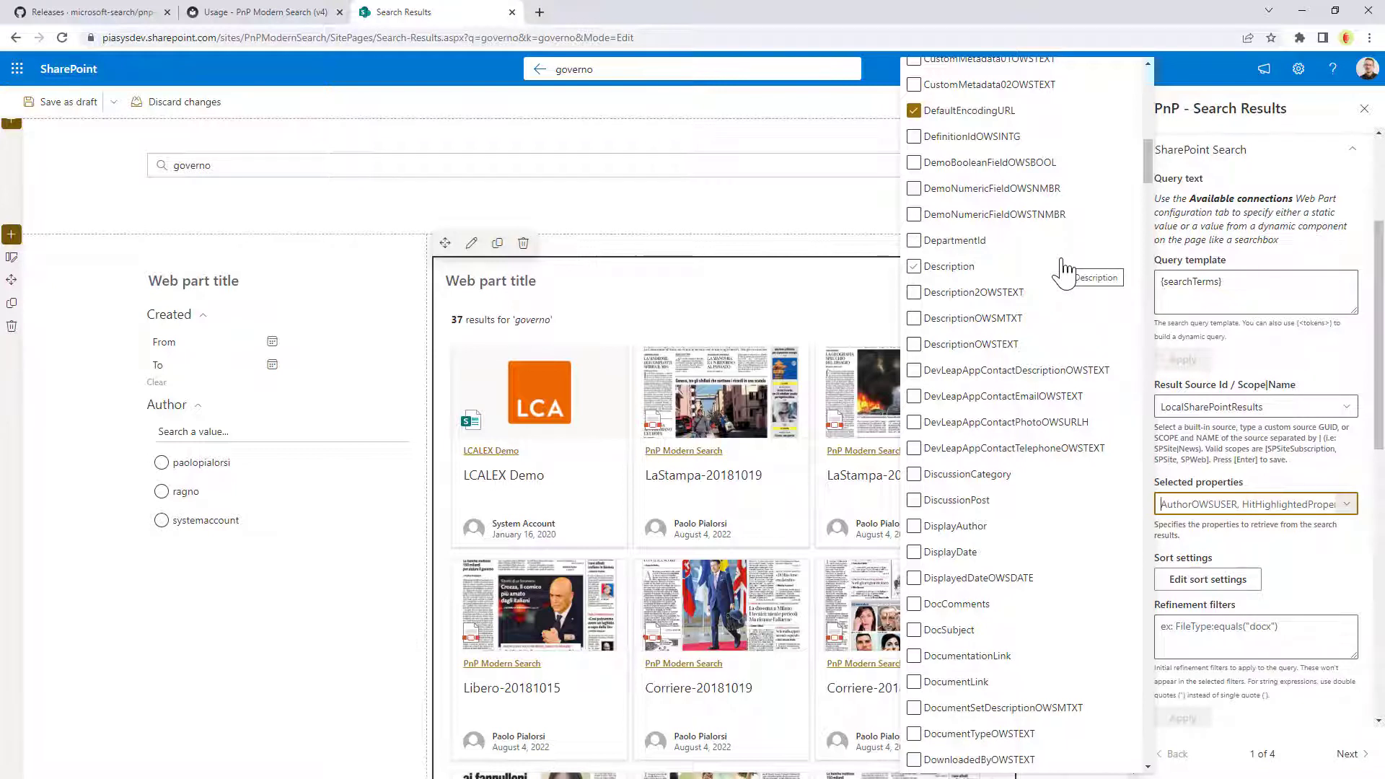
left_click(1298, 262)
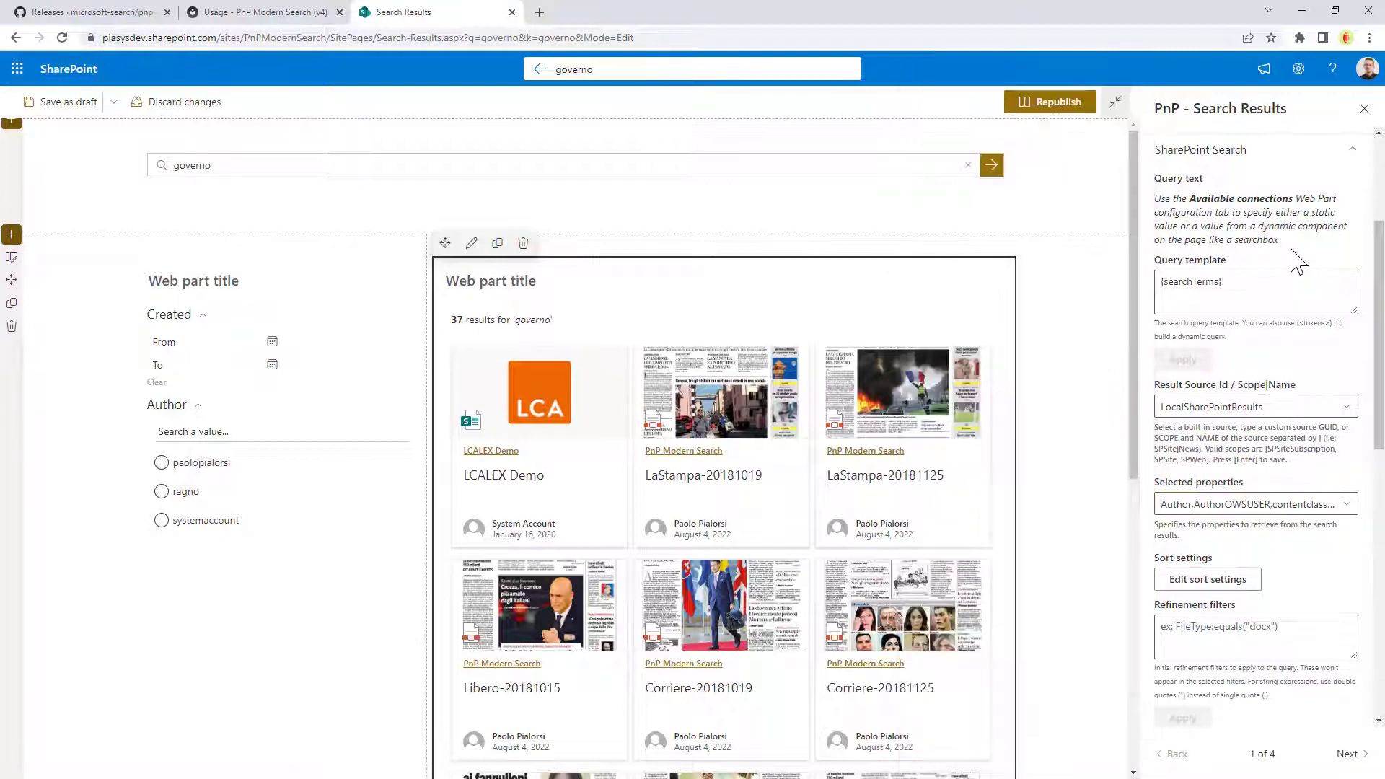
scroll(1273, 433, "down", 3)
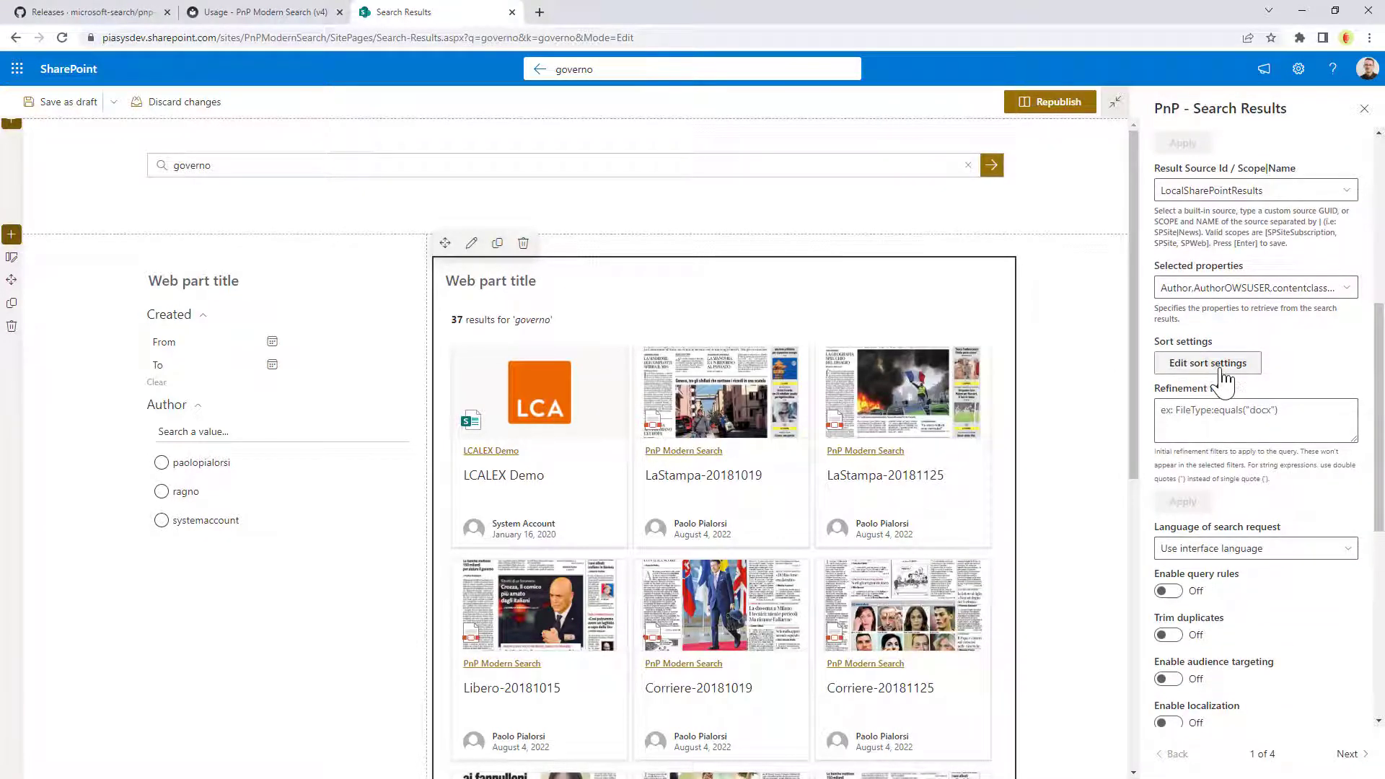
left_click(1193, 421)
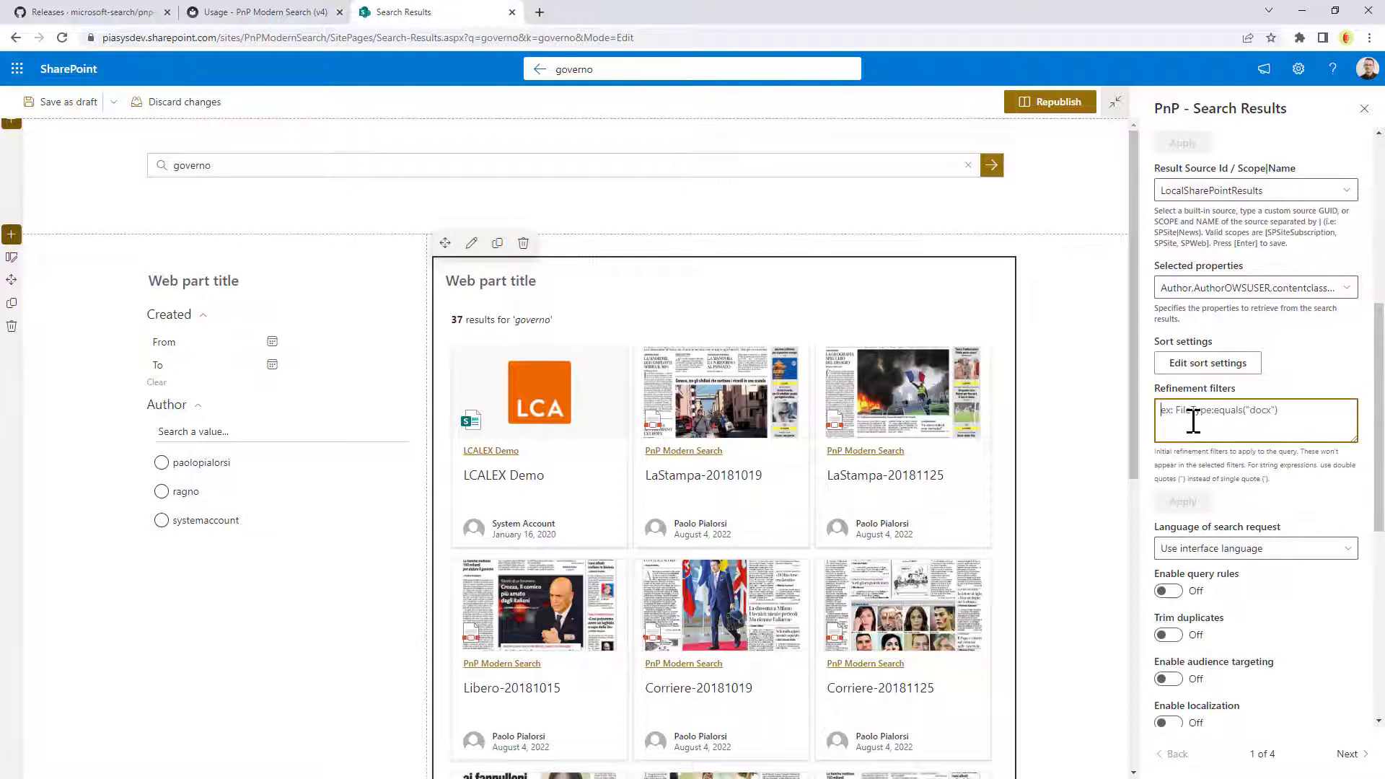
type("Conte")
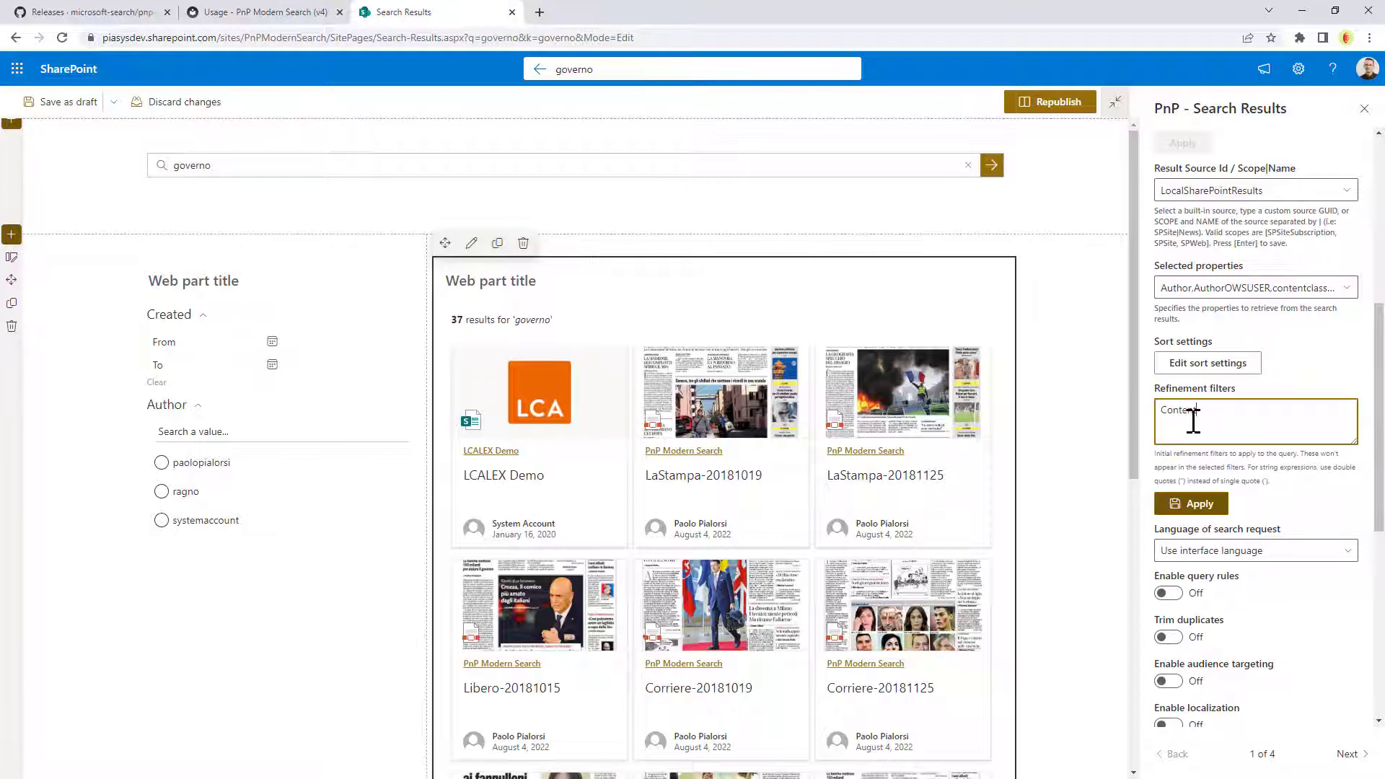
type("ntTypeId:???")
key("ctrl+a")
key("BackSpace")
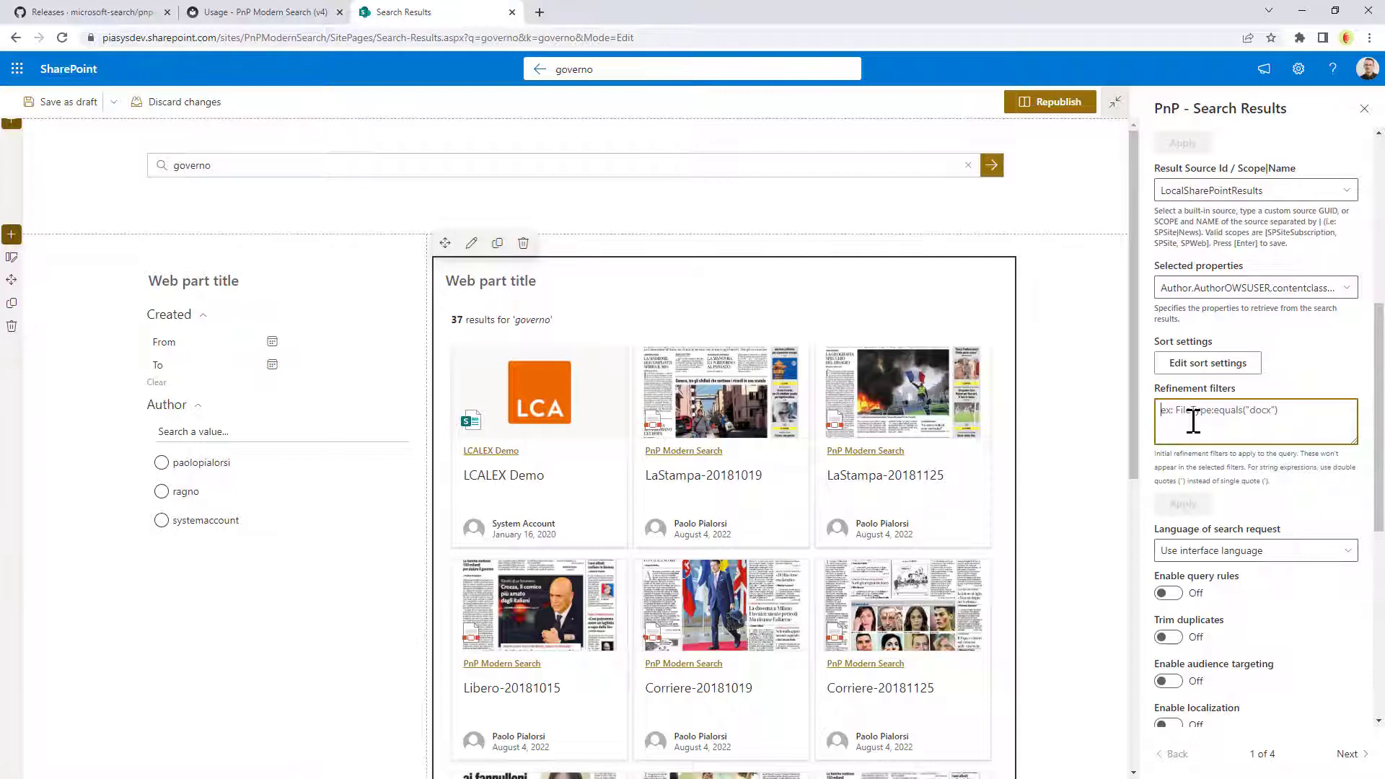
scroll(1302, 534, "down", 6)
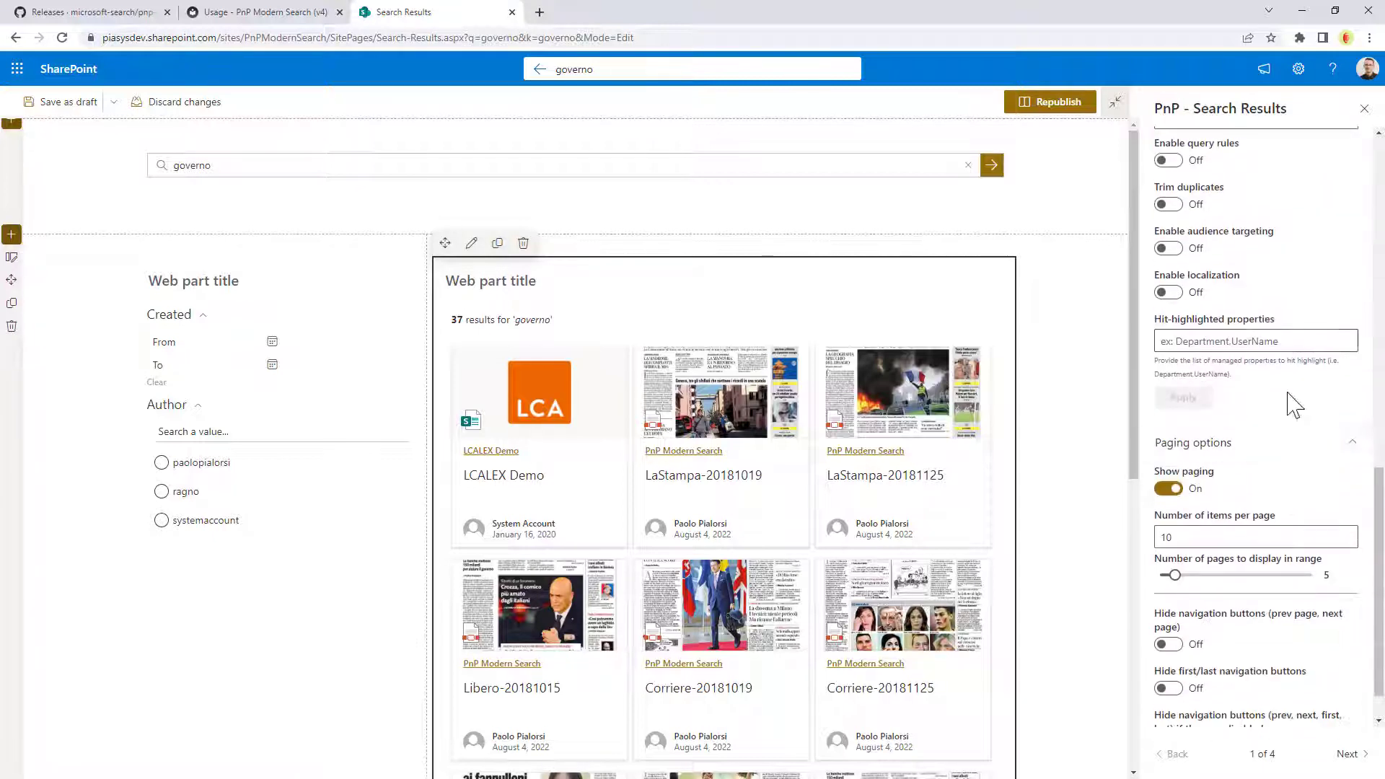
scroll(1277, 303, "up", 1)
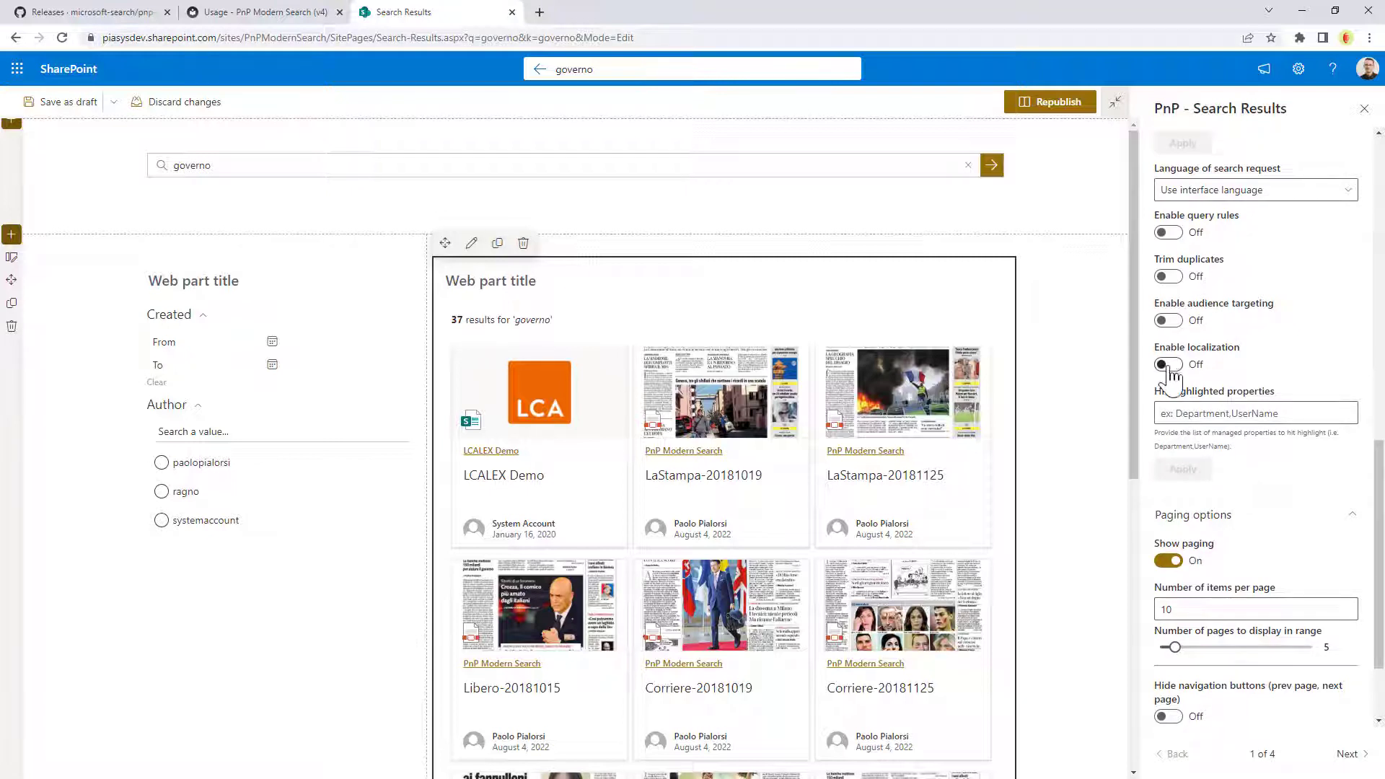
scroll(1280, 551, "down", 2)
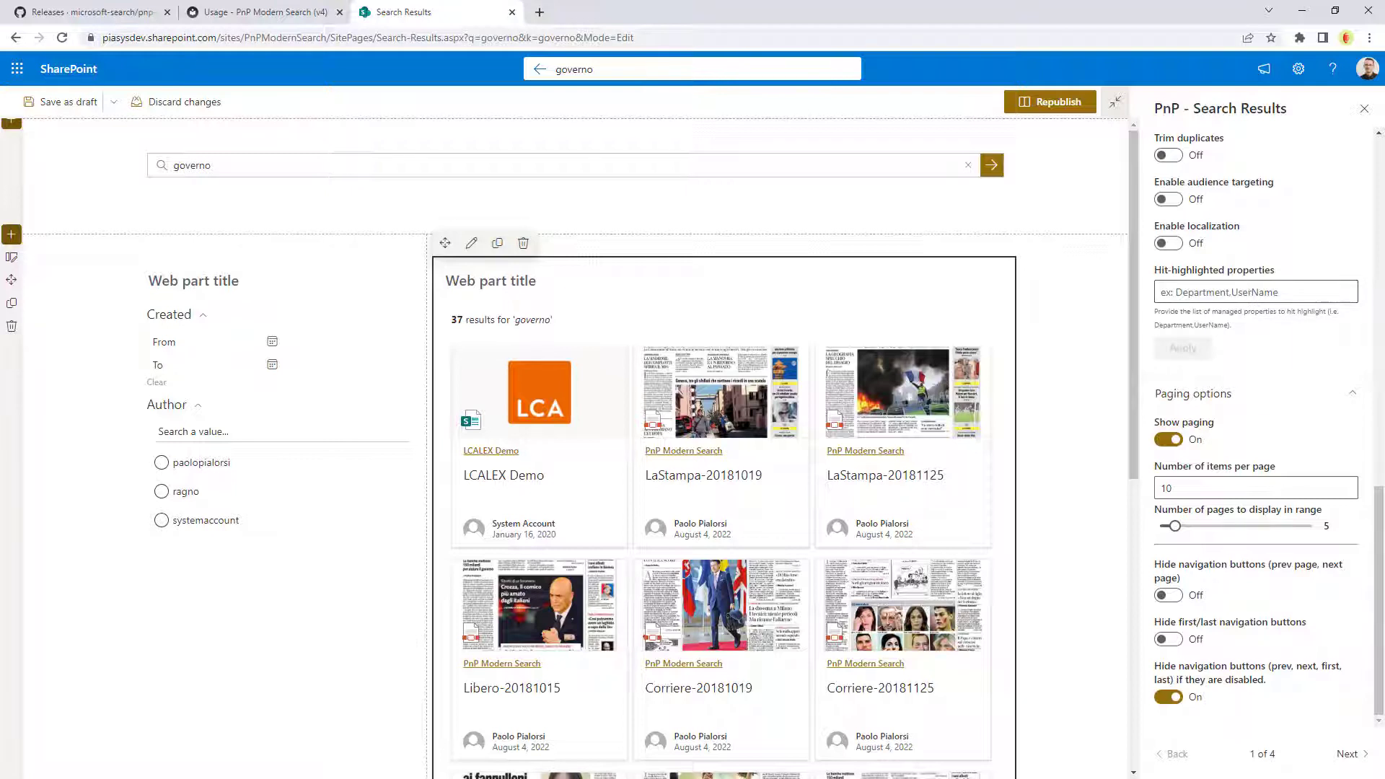
On the layout page, try the Details List, Cards and Slider layouts, ending on List
left_click(1352, 755)
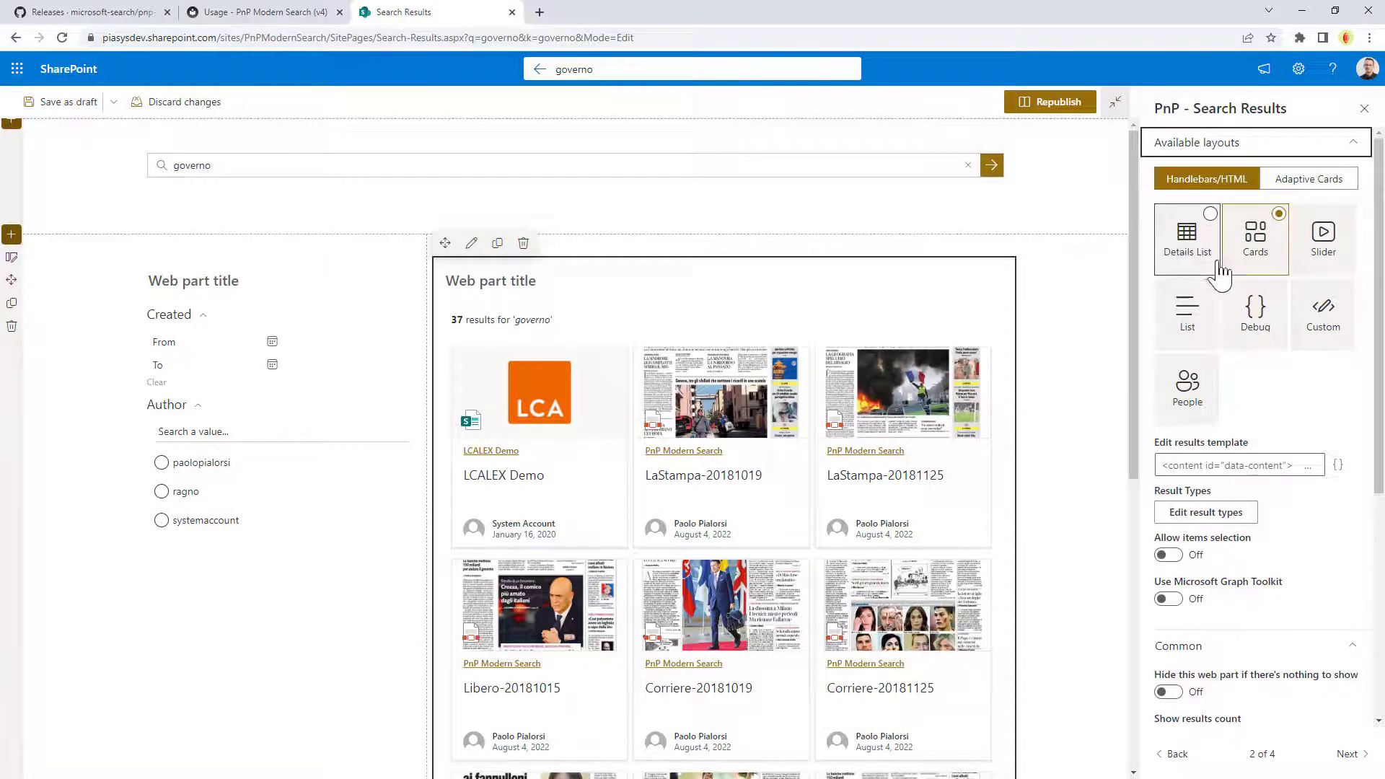
left_click(1187, 271)
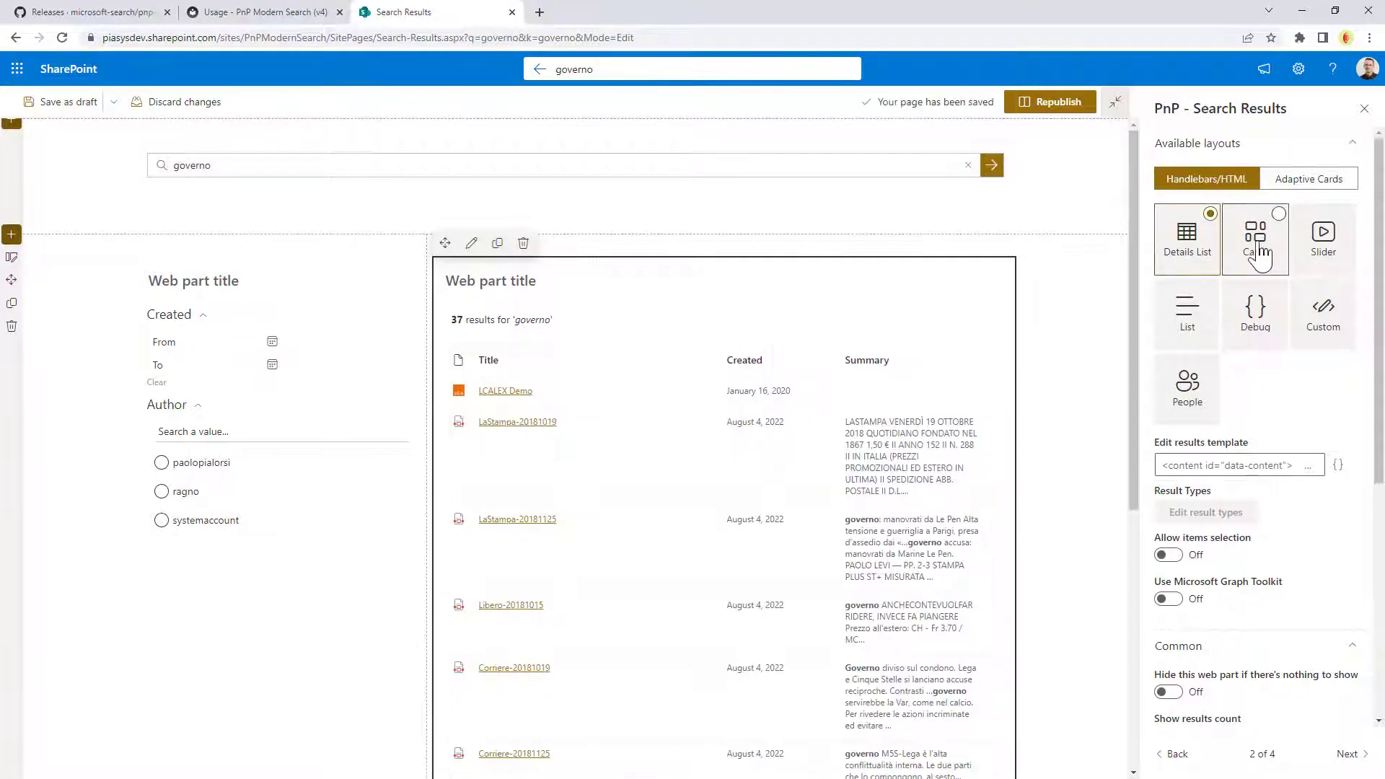
left_click(1259, 252)
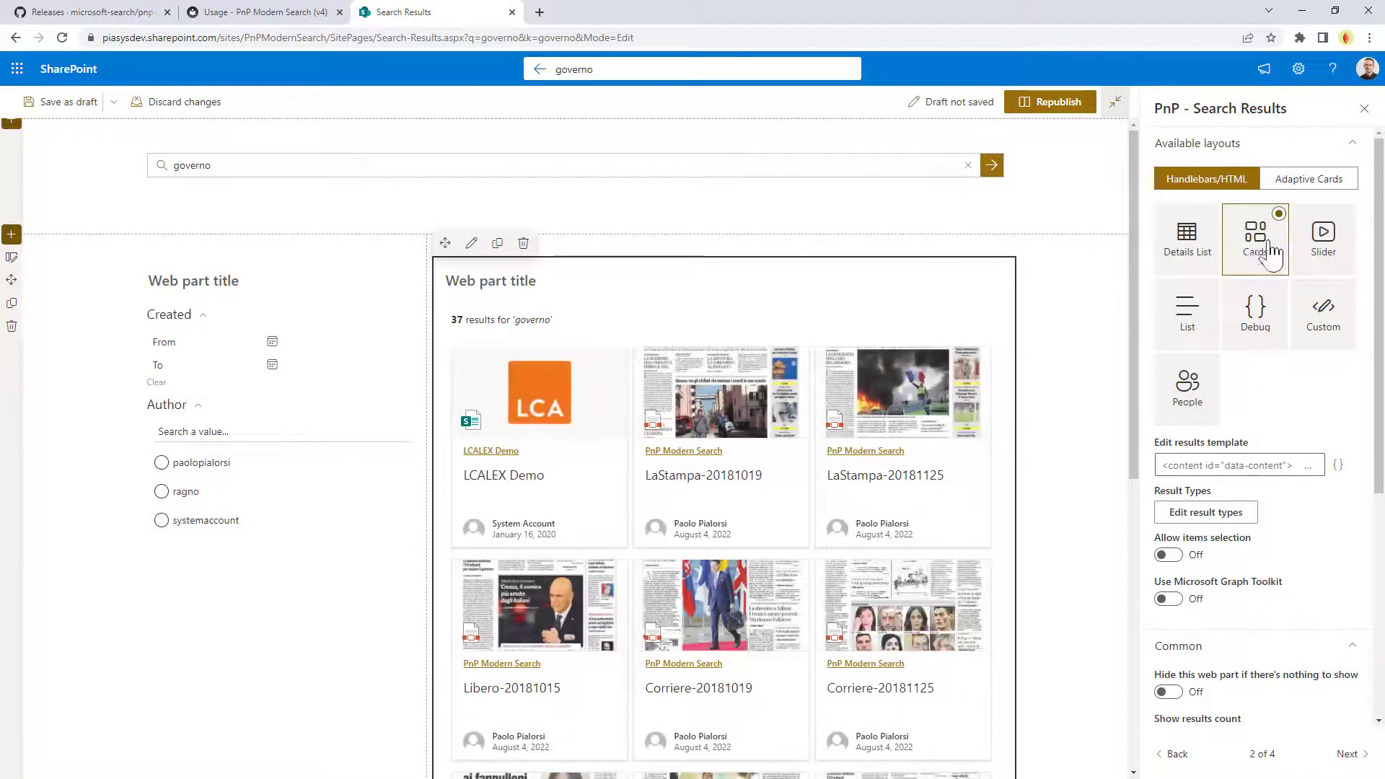
left_click(1339, 245)
left_click(1189, 333)
right_click(1189, 334)
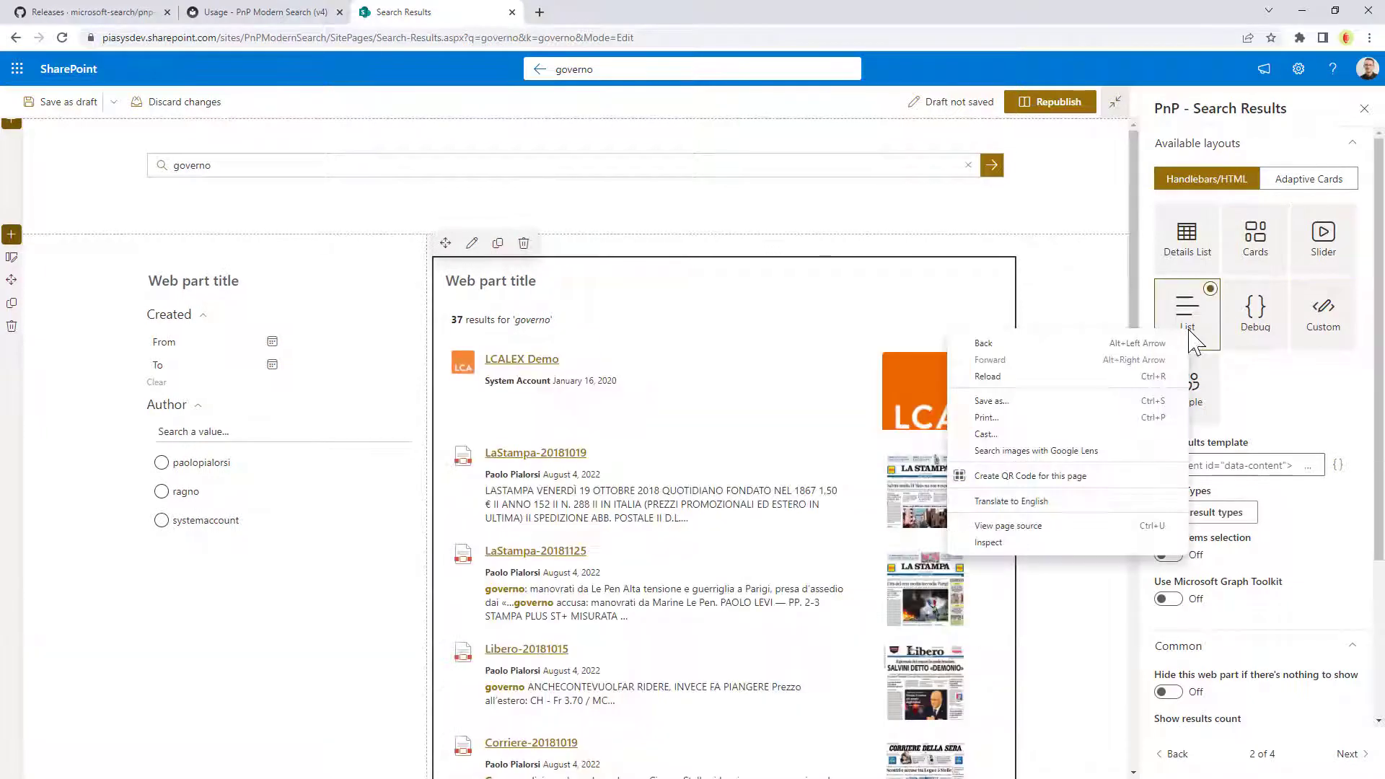
left_click(1259, 385)
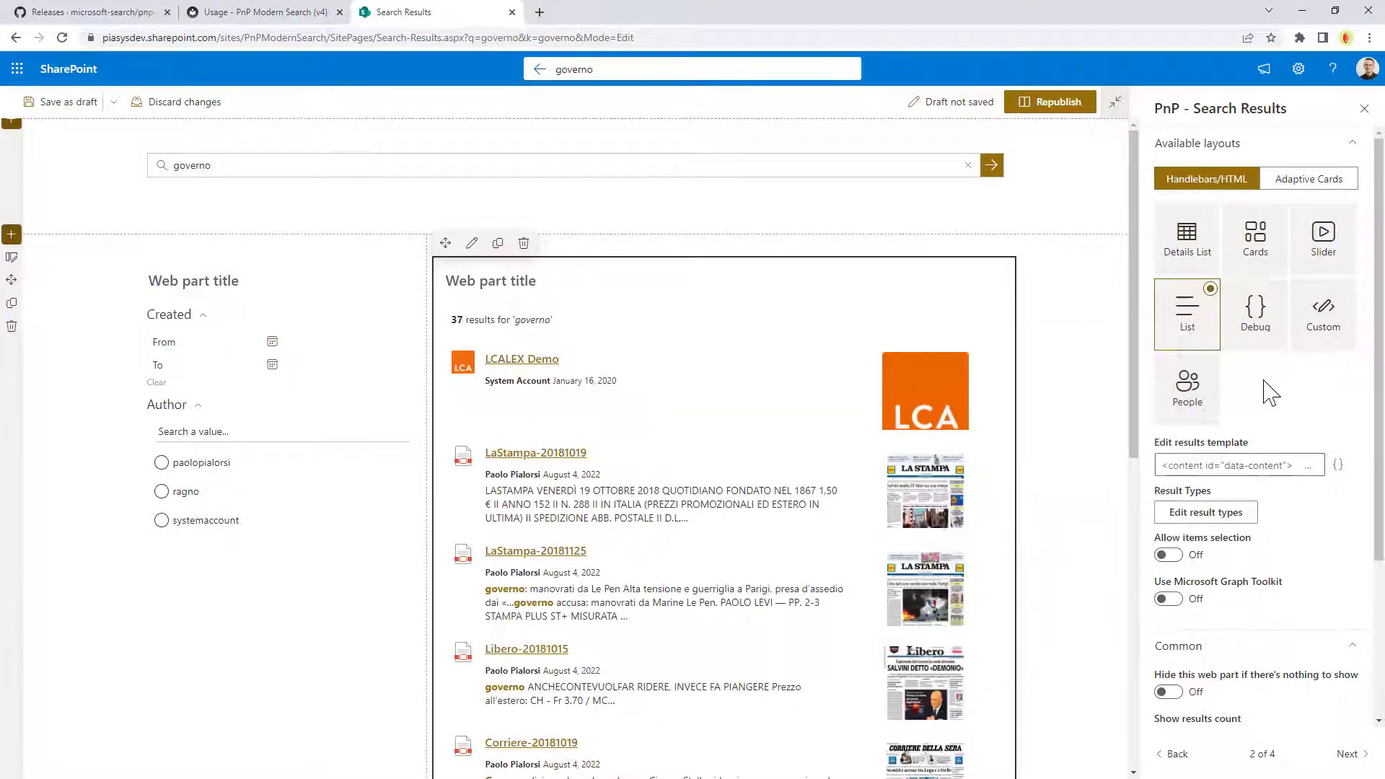
Try the Debug layout, then choose the Custom layout and view its results template code
left_click(1269, 333)
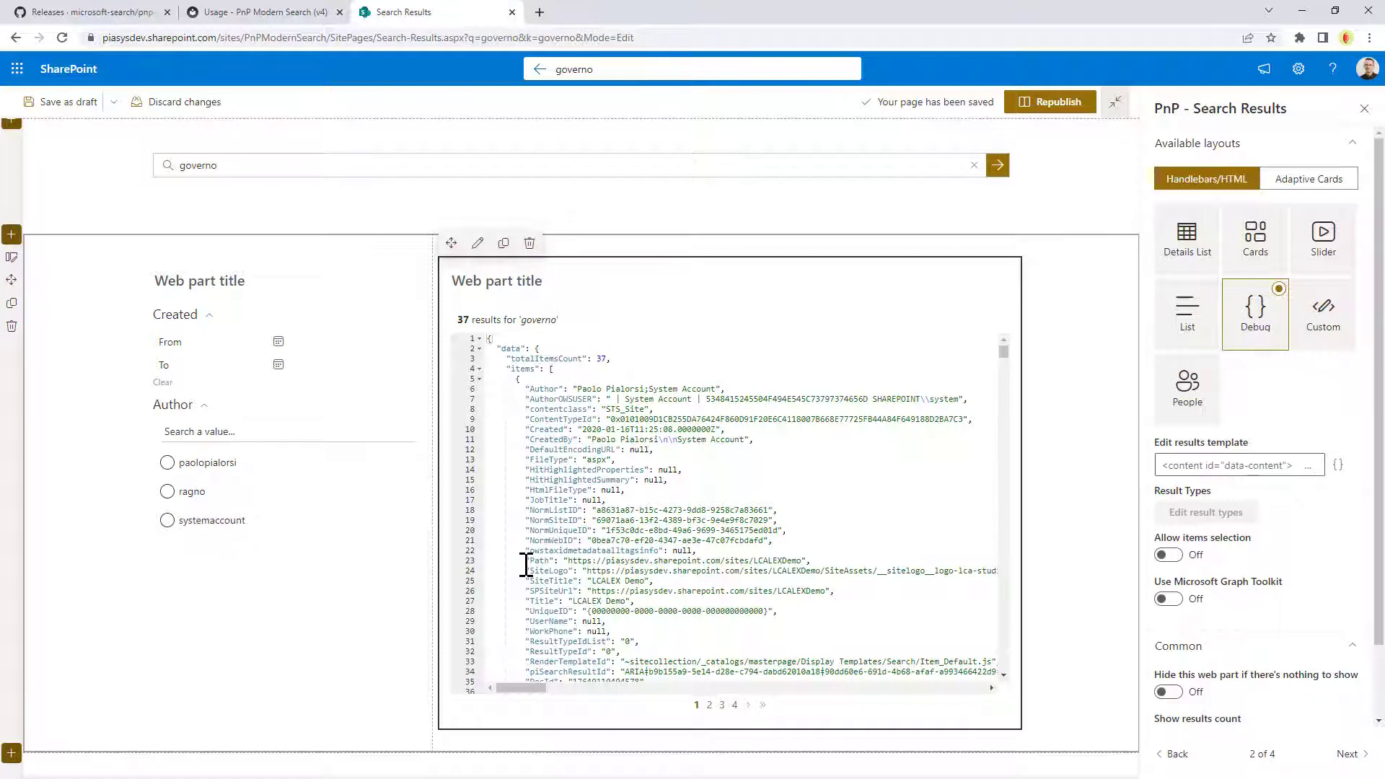
left_click(1309, 334)
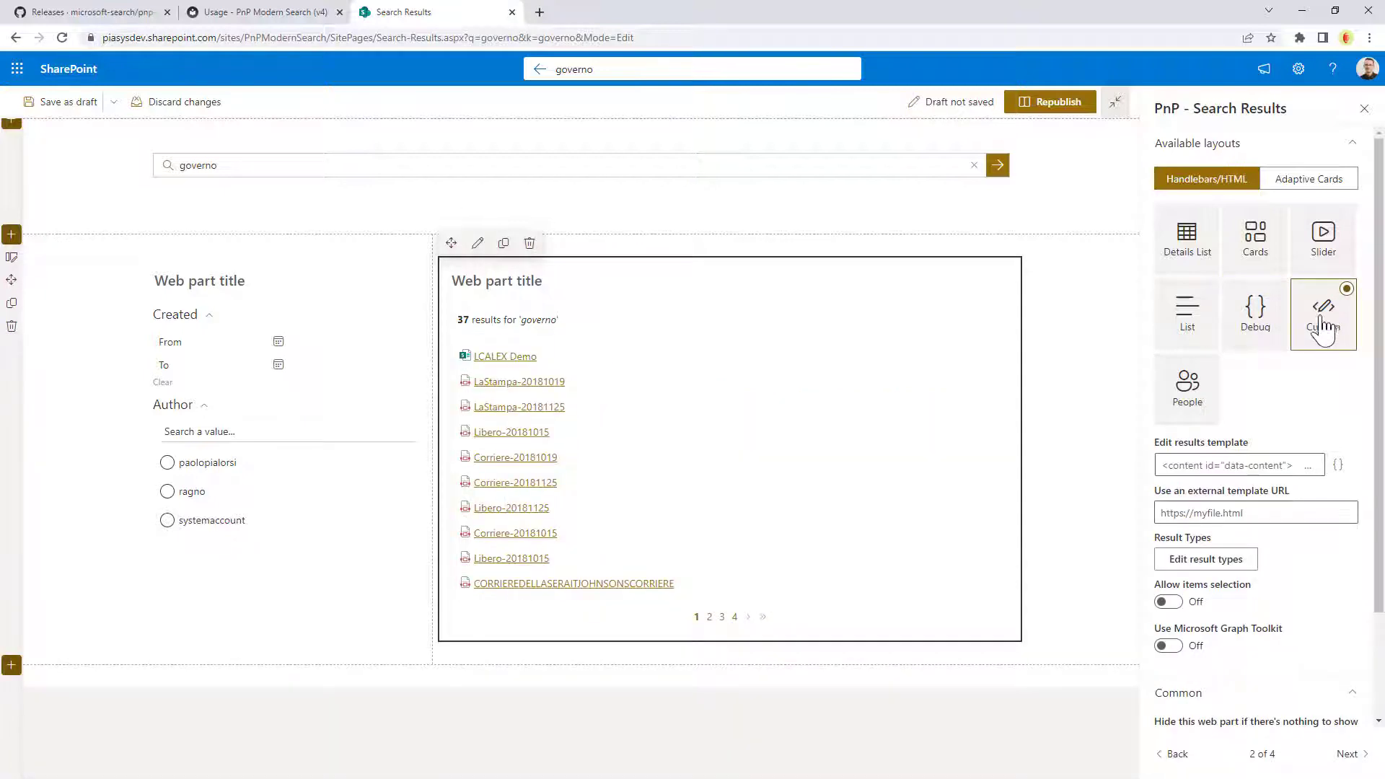
left_click(1337, 466)
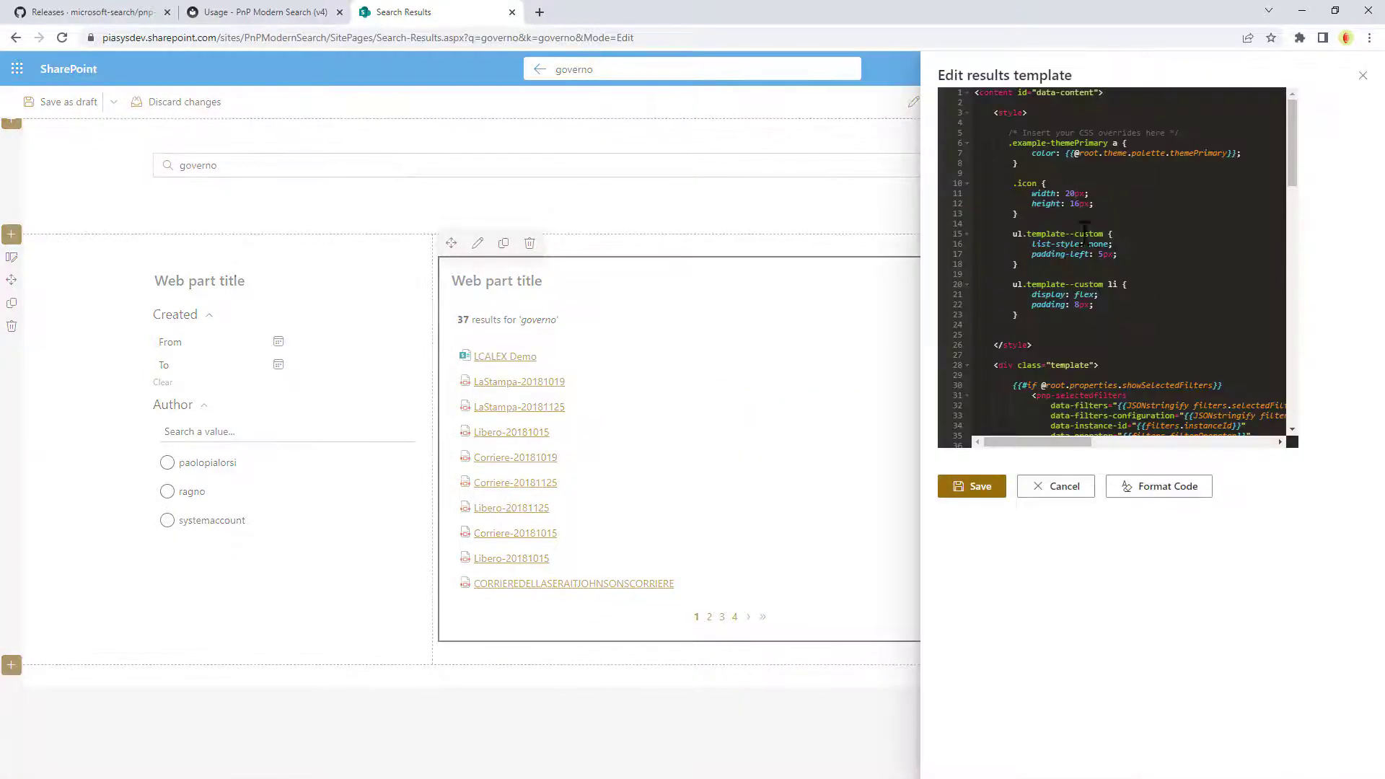
key("Escape")
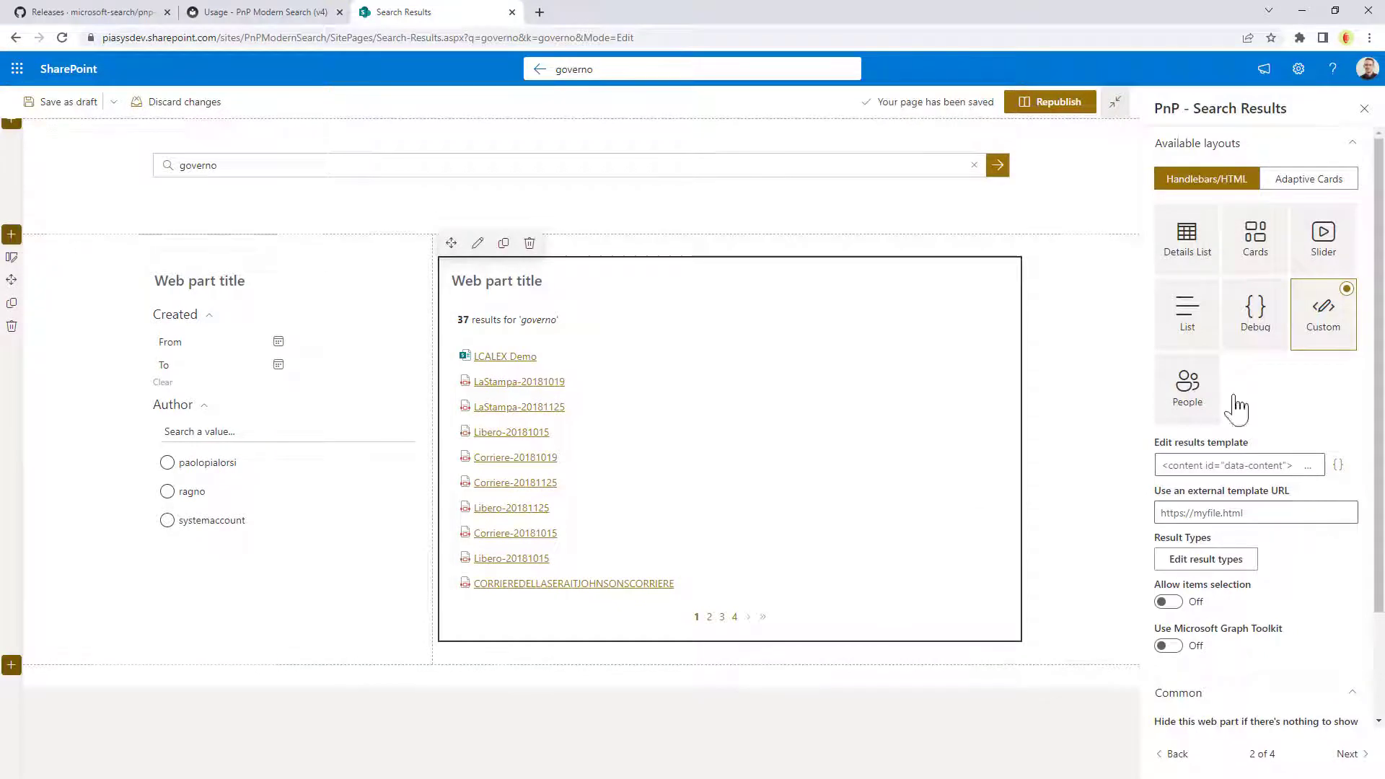
Choose the Adaptive Cards Custom layout, inspect its template, then go to the connections page
left_click(1310, 180)
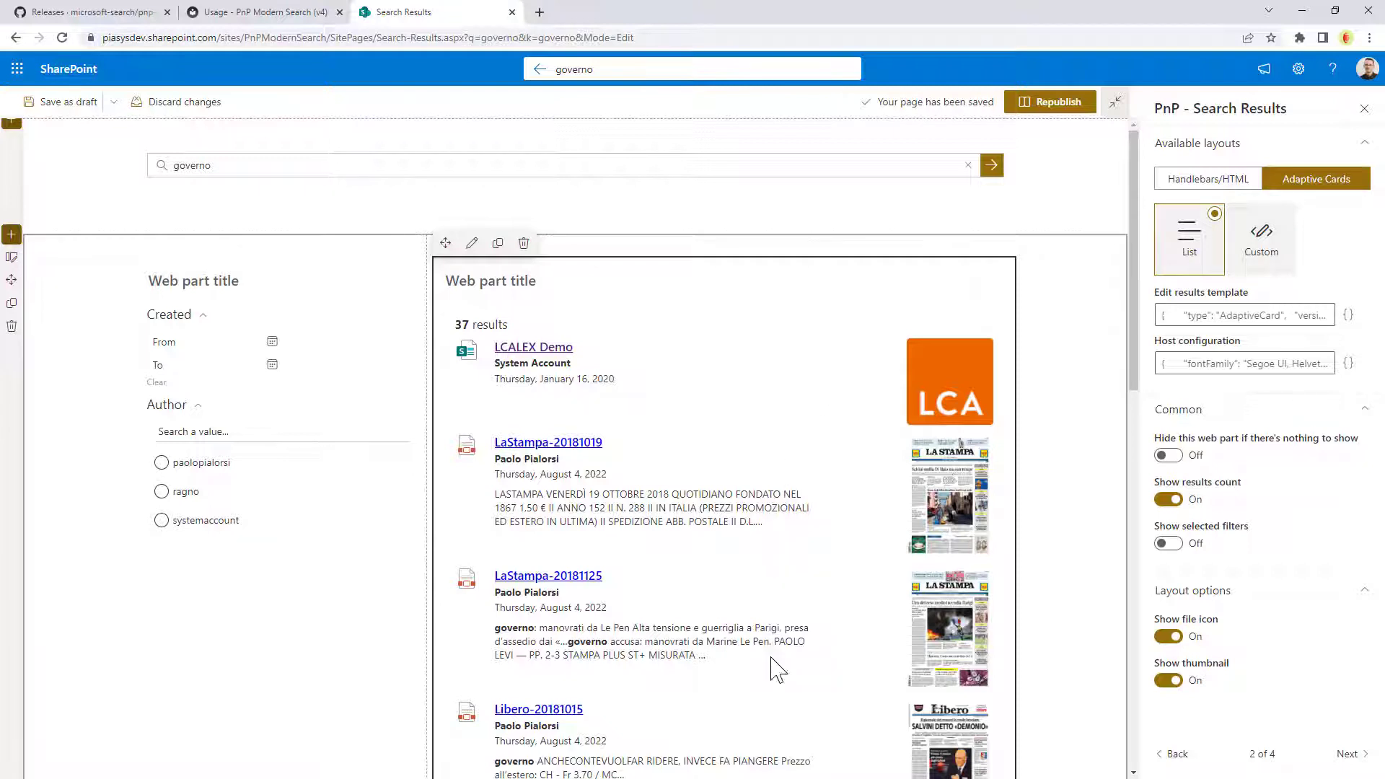
left_click(1262, 242)
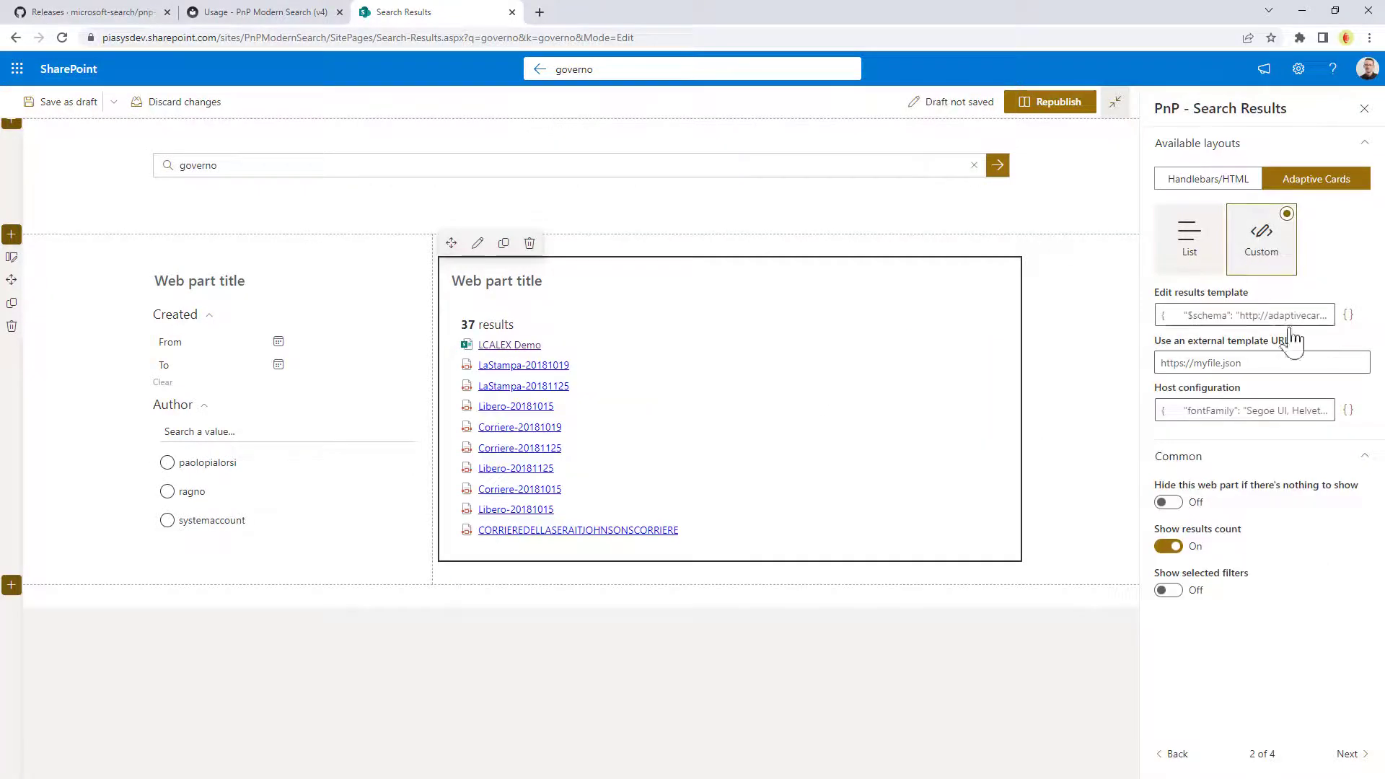
left_click(1349, 315)
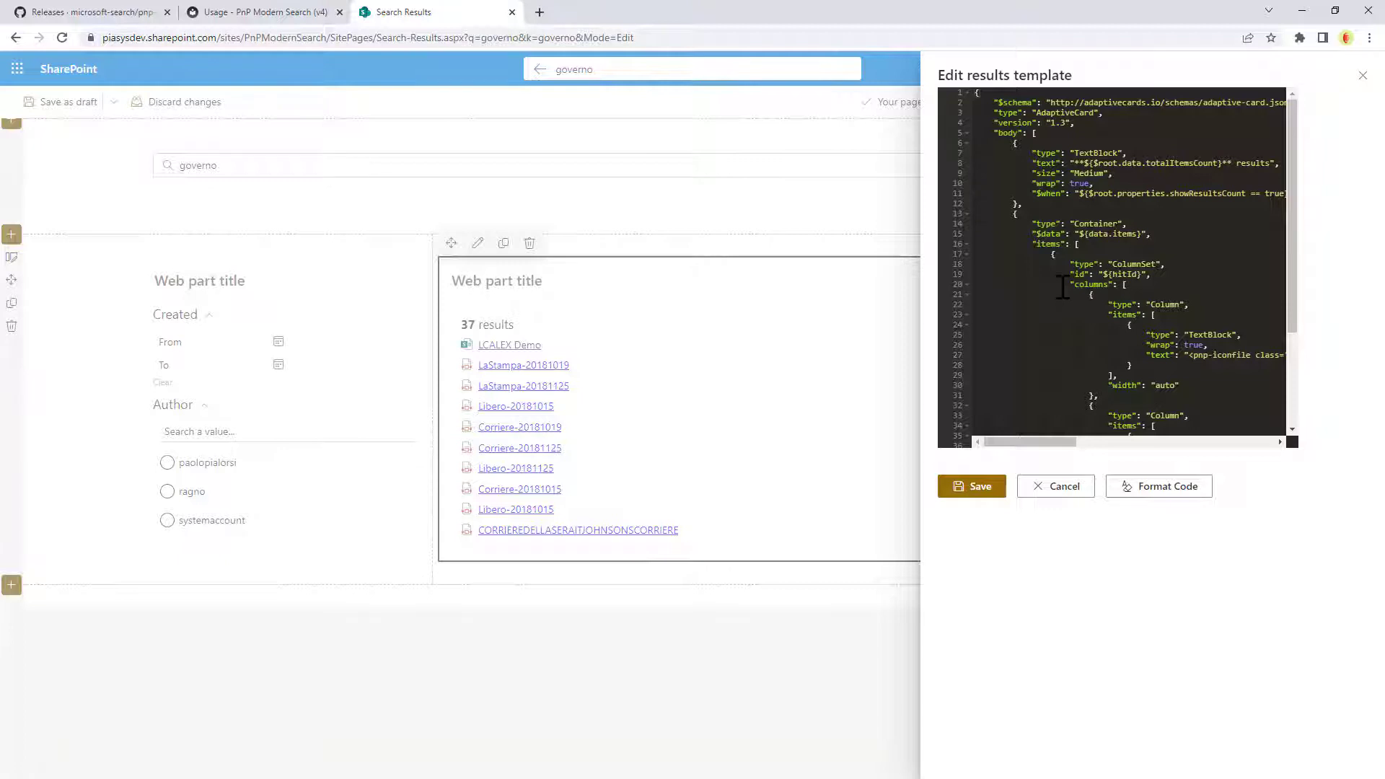
left_click(866, 424)
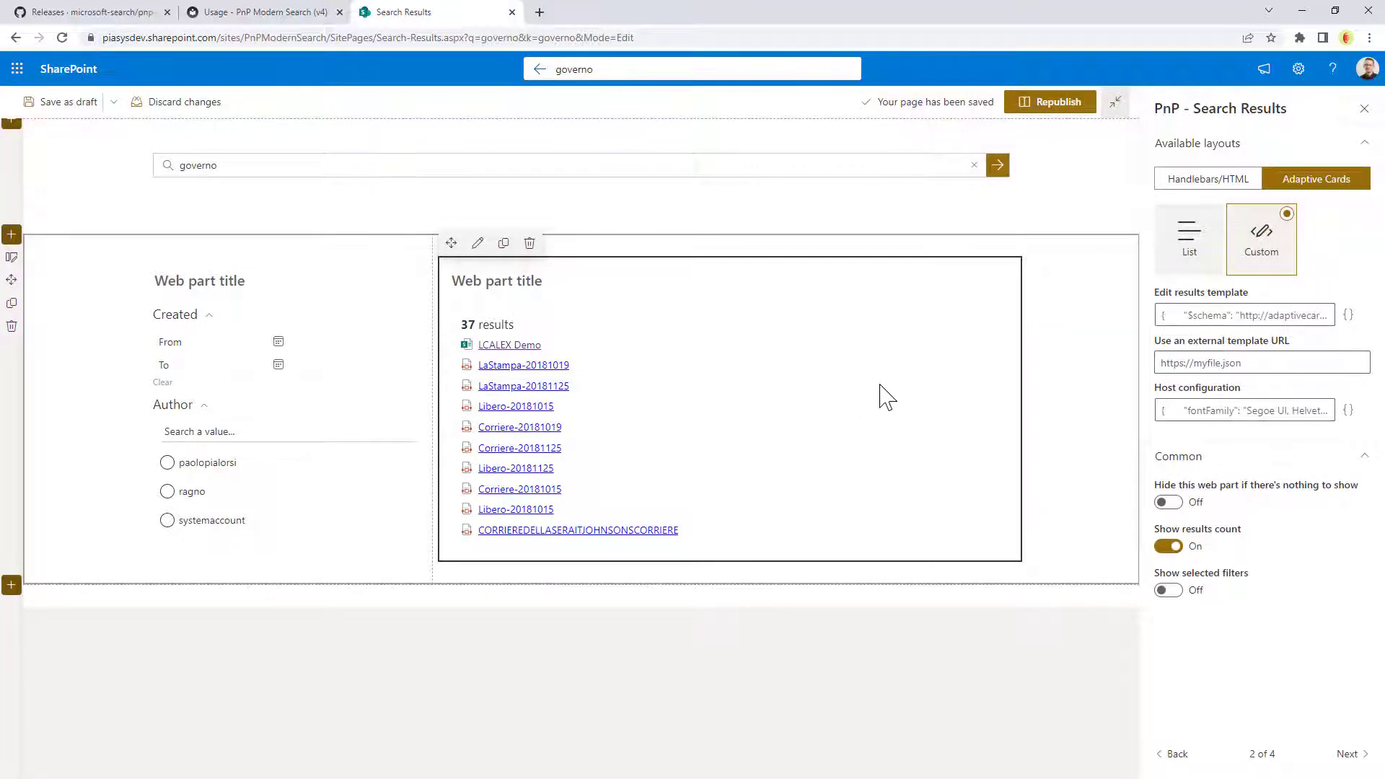
left_click(1346, 754)
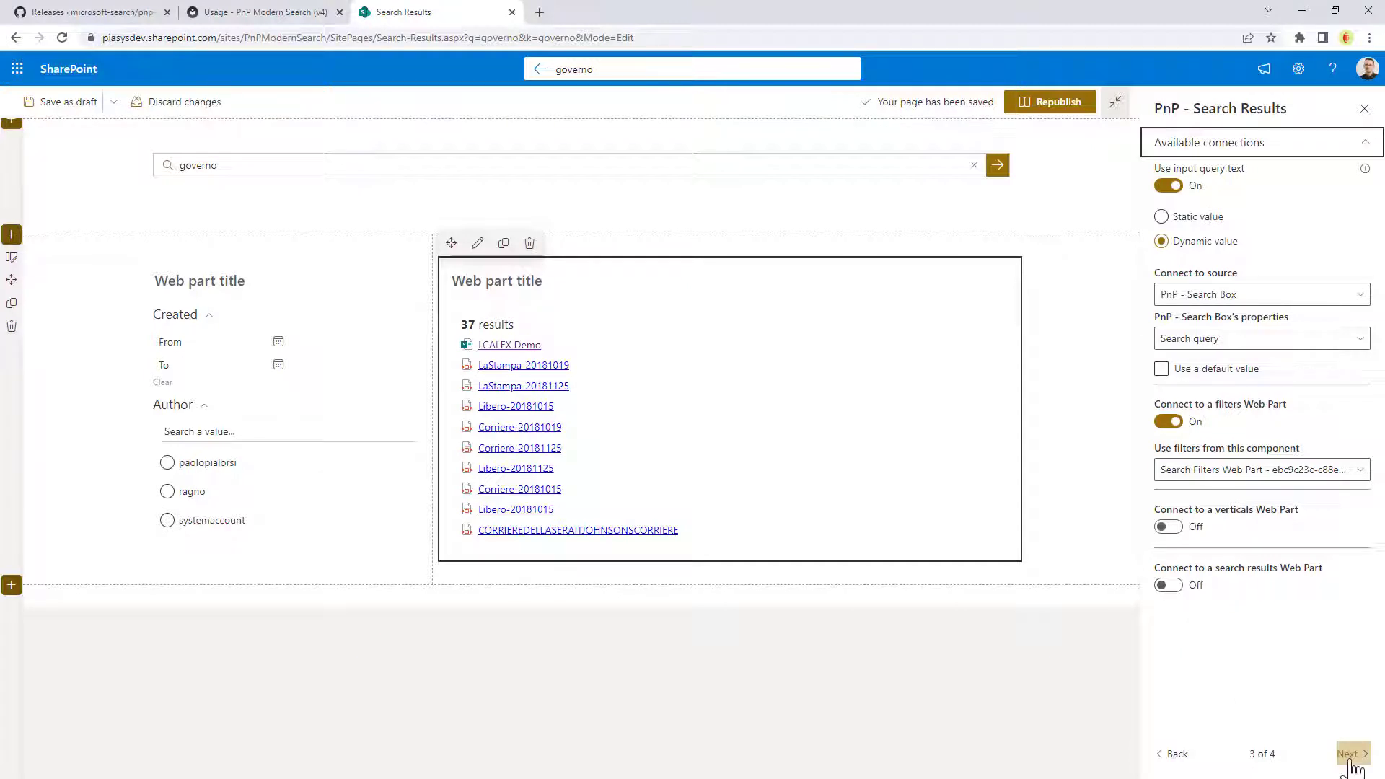
On the last settings page, check the extensibility libraries, where only Default loads
left_click(1350, 755)
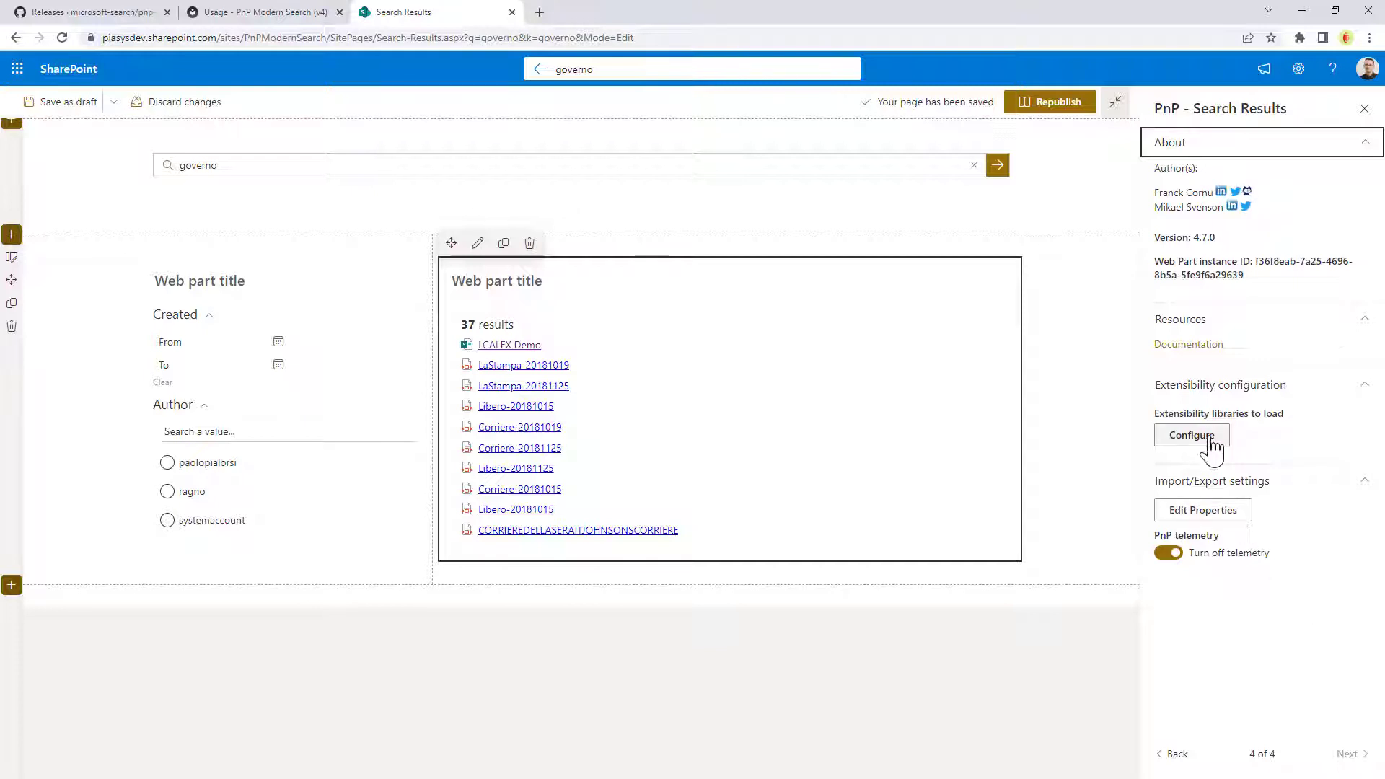
left_click(1212, 442)
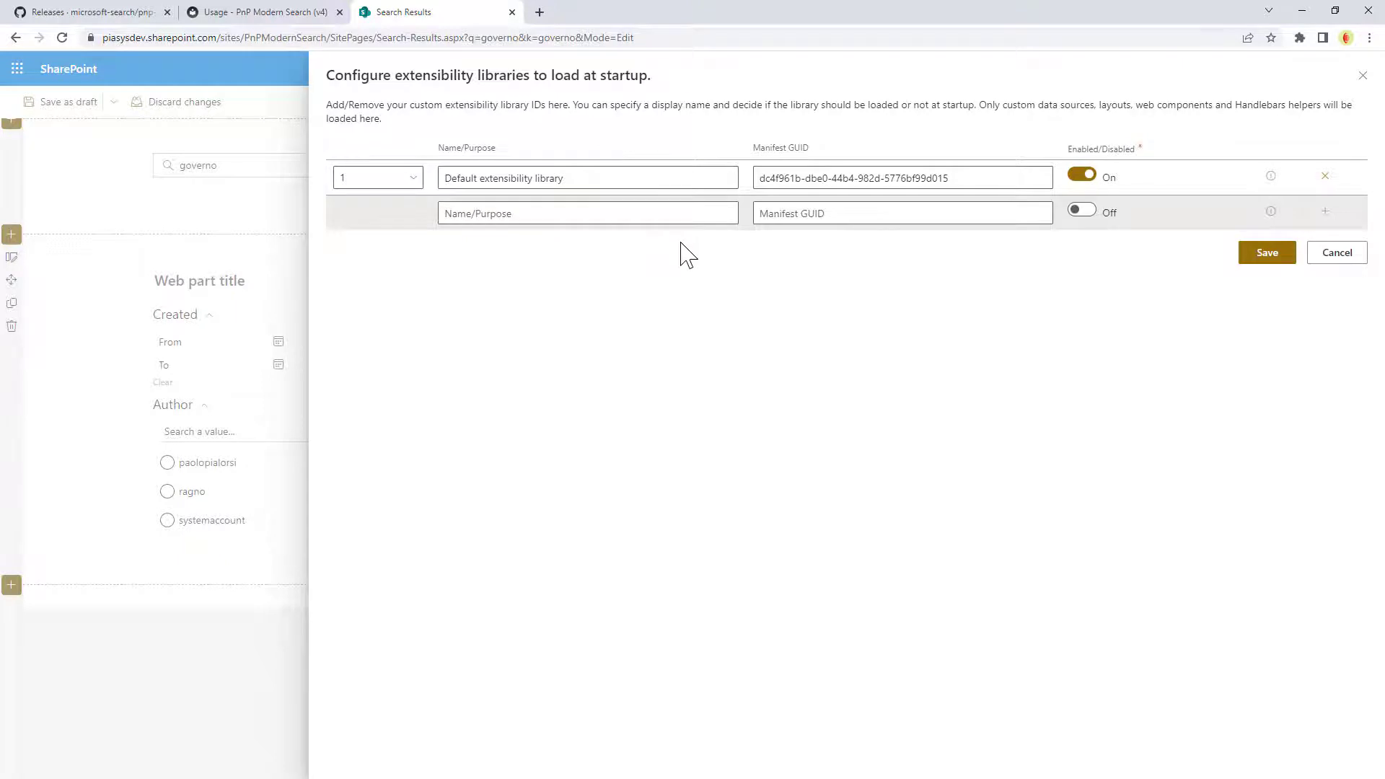
key("Escape")
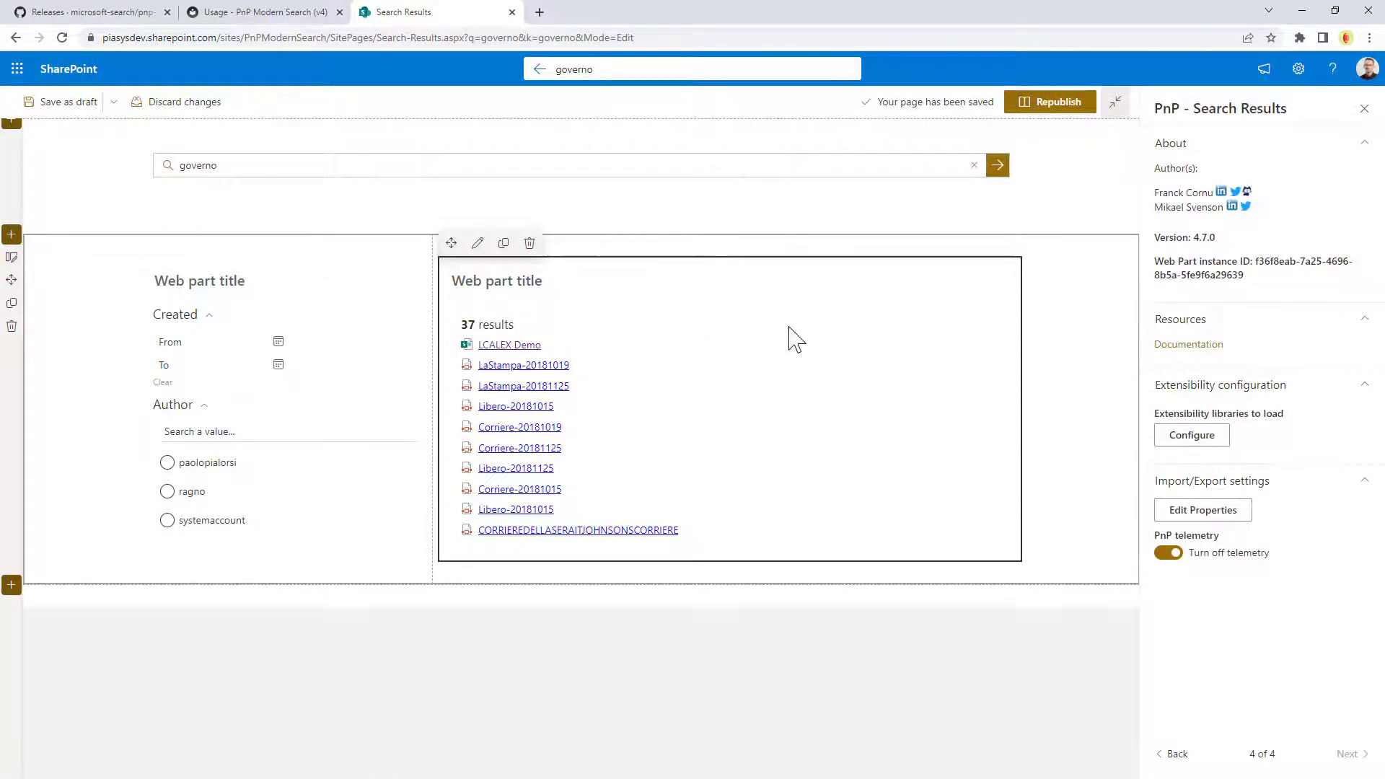
left_click(1212, 515)
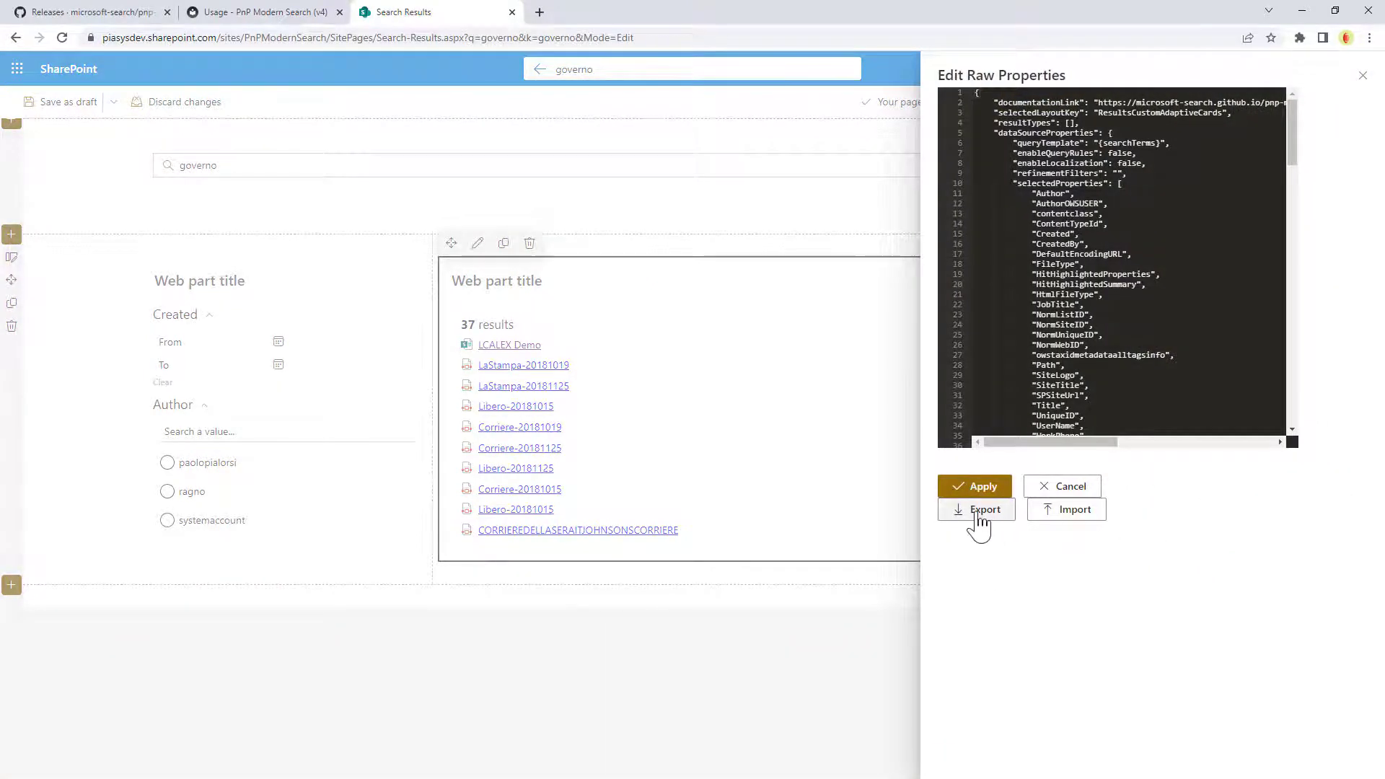
left_click(1070, 510)
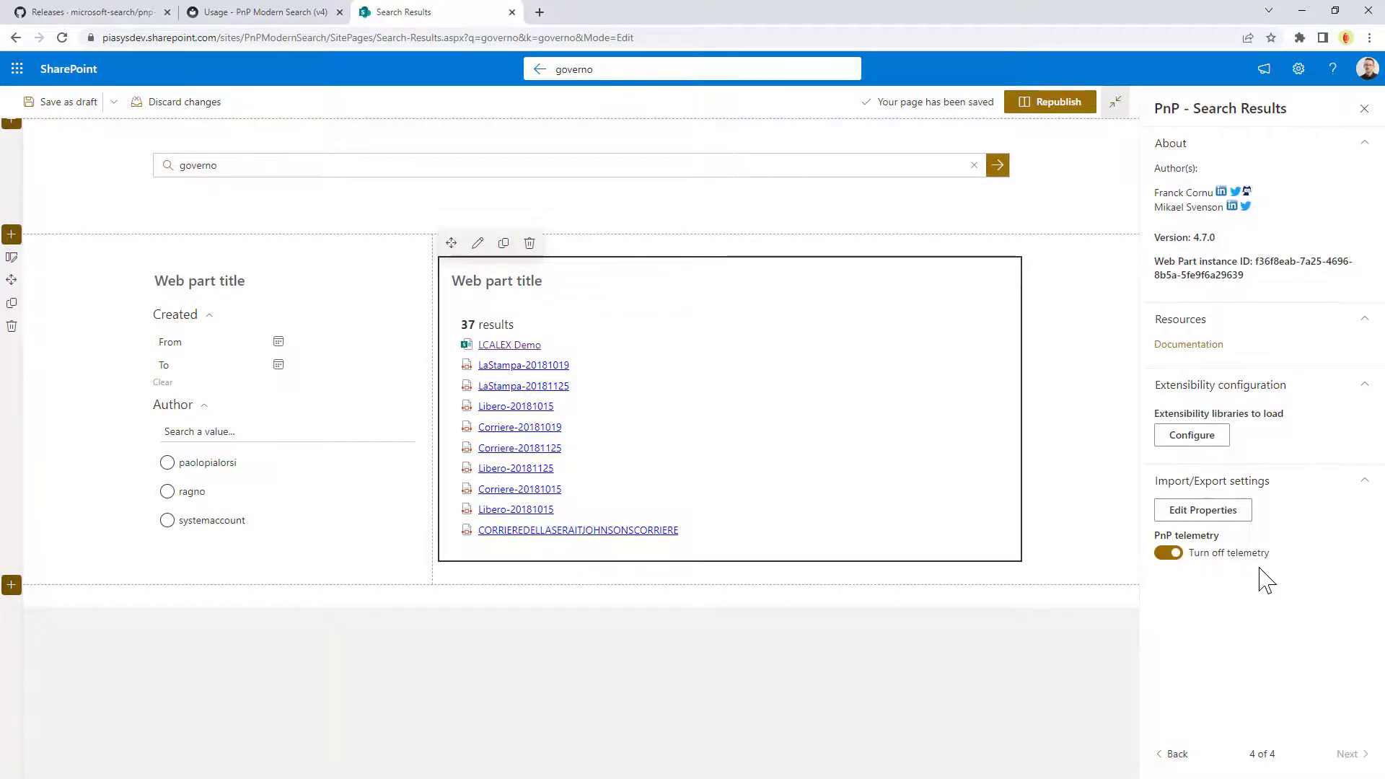
Switch off the PnP telemetry toggle on the web part's last settings page
left_click(1164, 554)
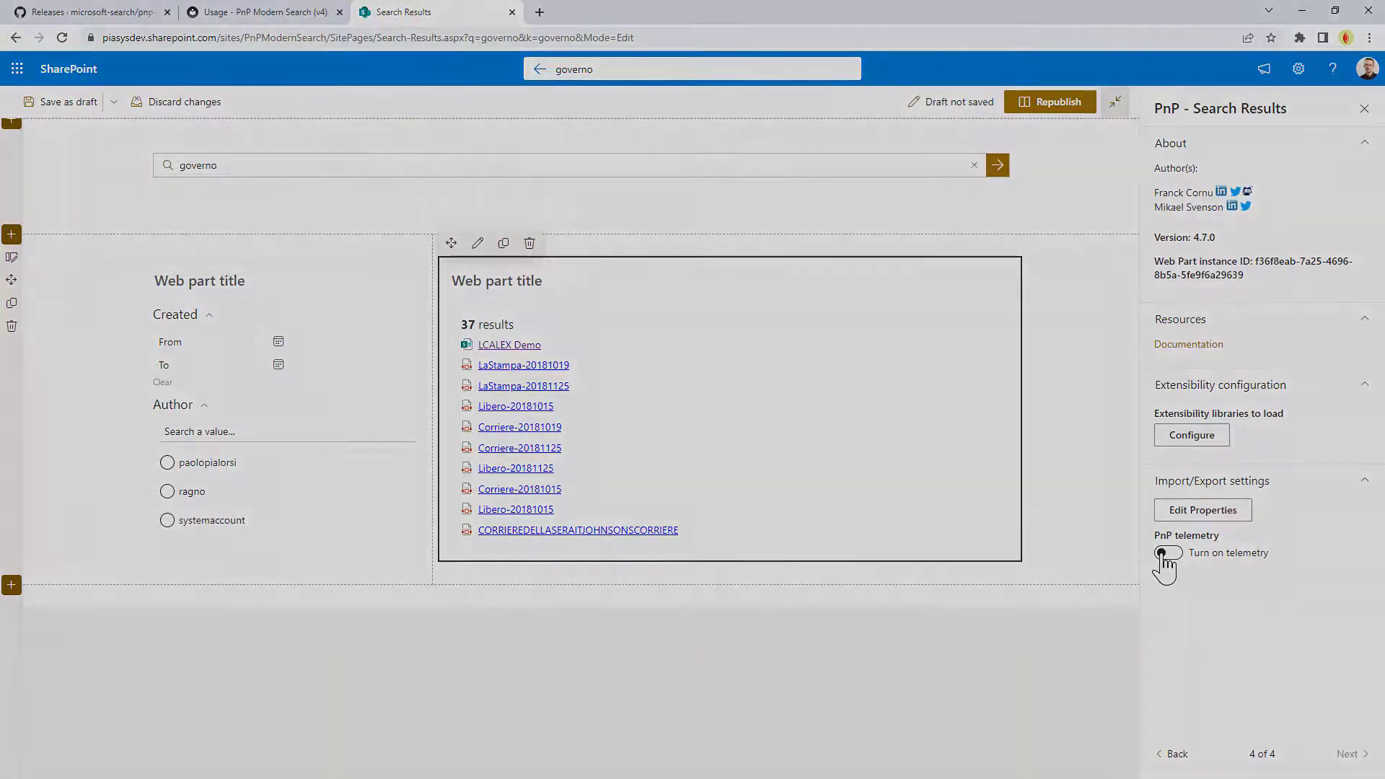